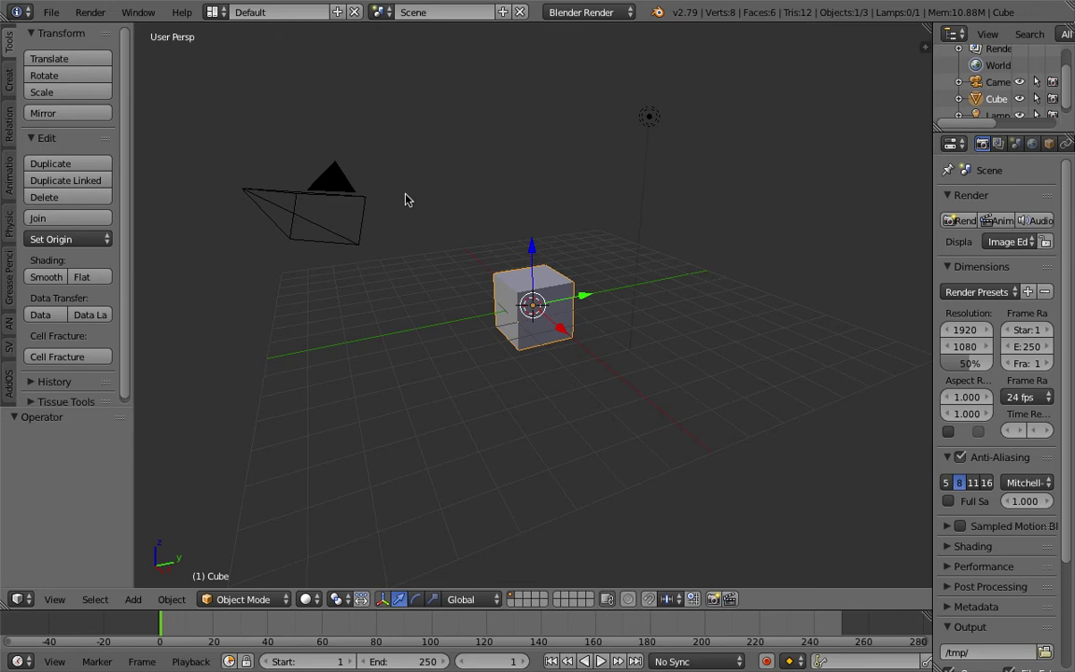
Delete every default object in the scene, including the cube, camera and lamp
middle_drag(405, 198, 470, 185)
key(a)
key(a)
key(x)
click(468, 185)
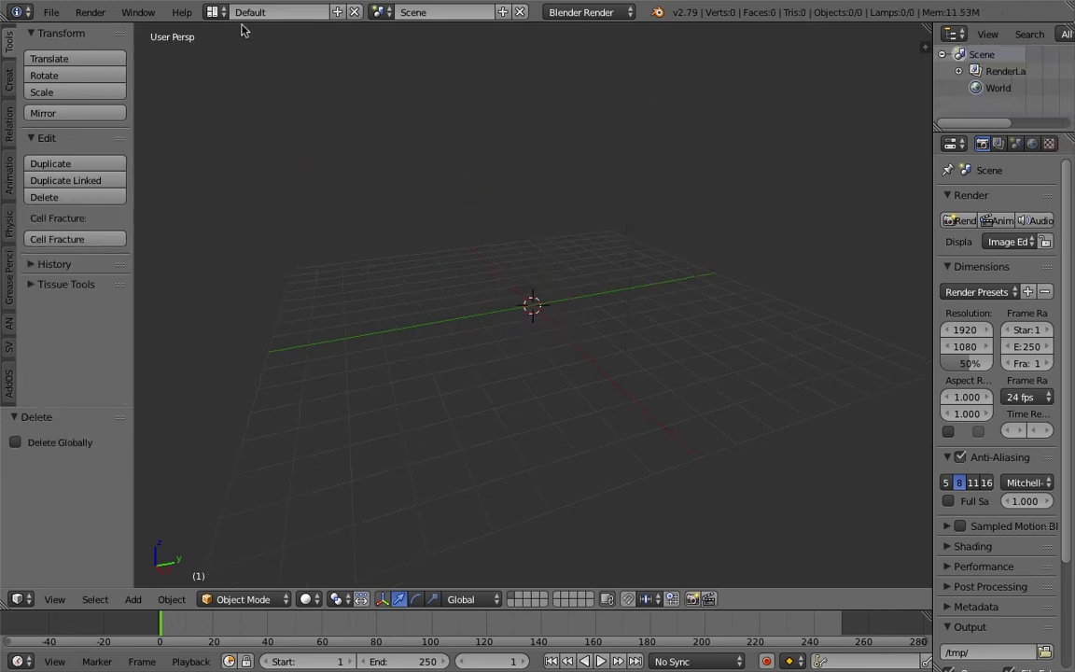
Switch to the Compositing screen layout, create a Sverchok node tree, and extend the 3D view over the image editor area
click(213, 11)
click(214, 70)
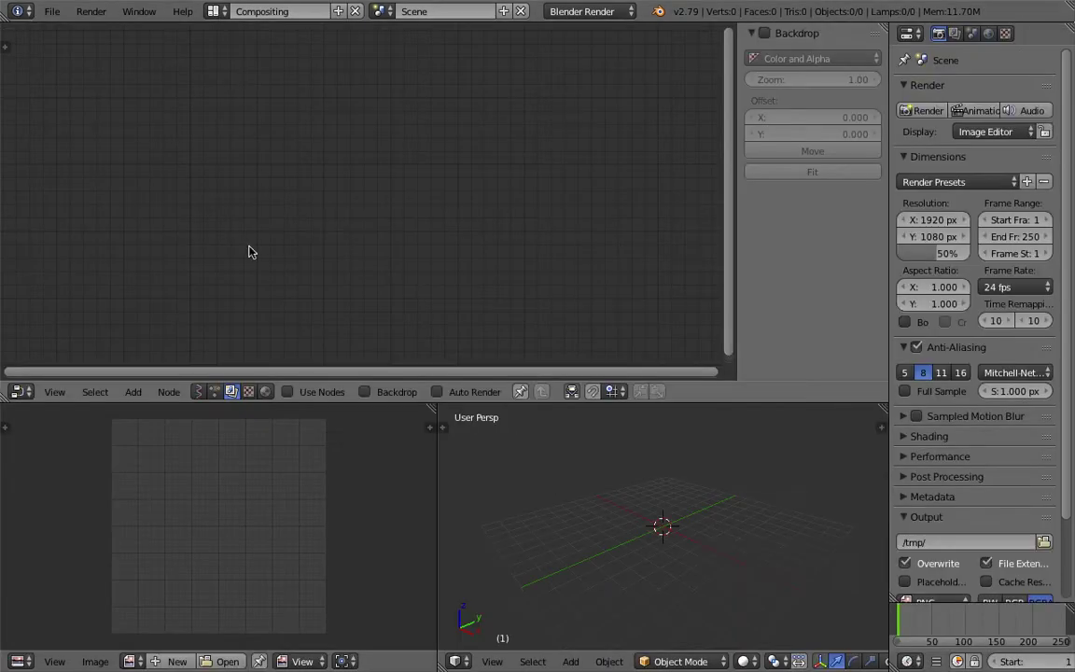
click(199, 392)
click(371, 392)
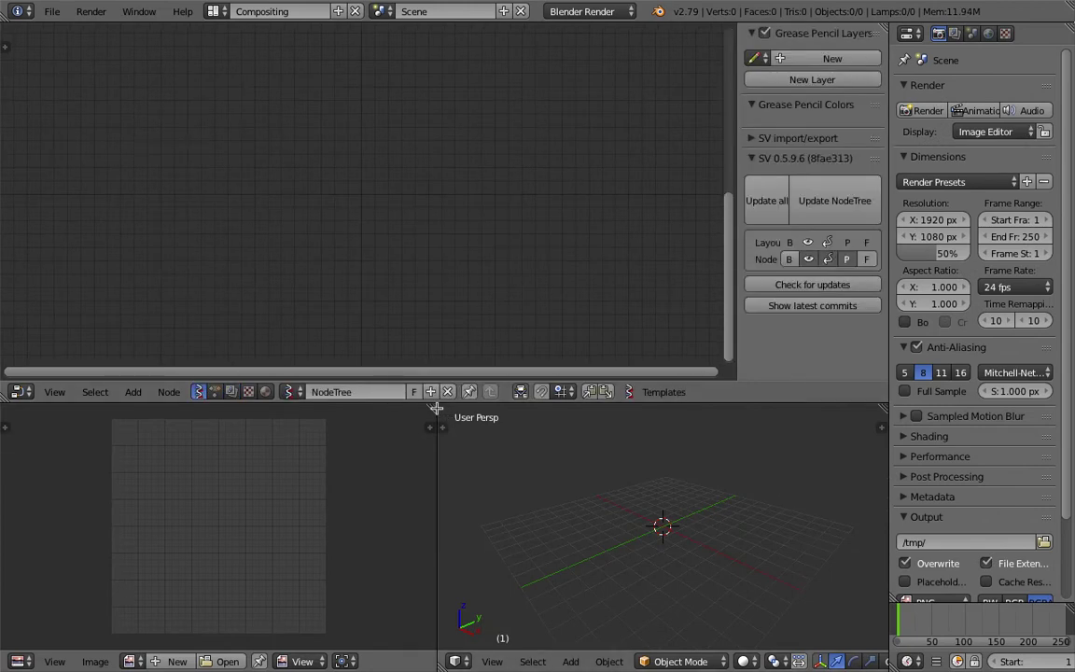
drag(436, 408, 326, 420)
Add a Bricks grid node to the node tree and hide the node editor's properties sidebar
key(shift+a)
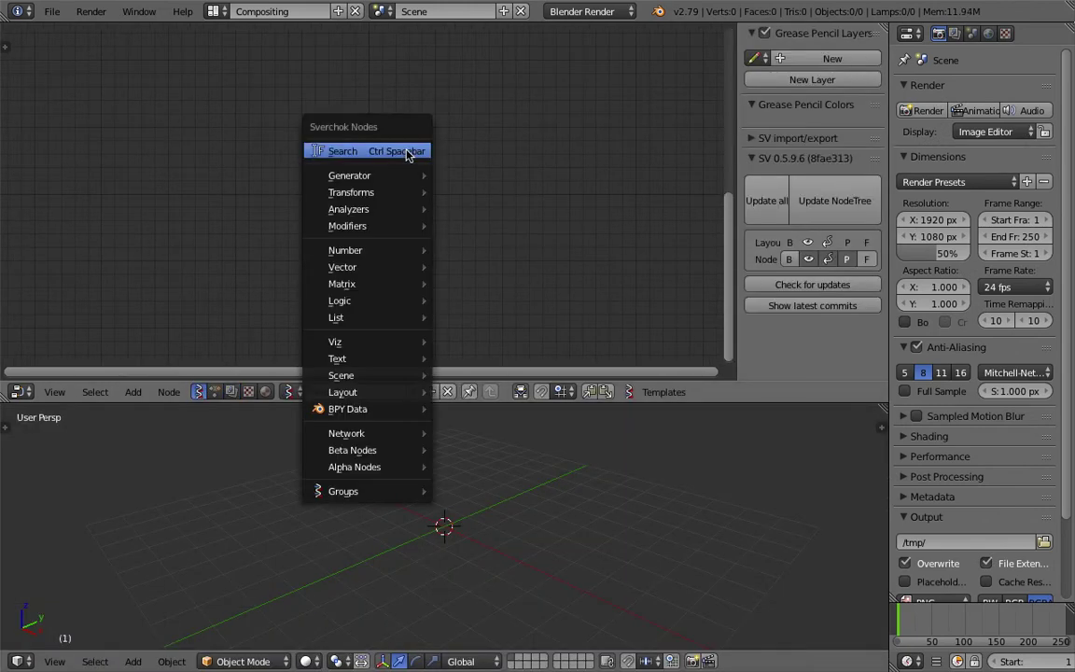
click(408, 153)
text(bric)
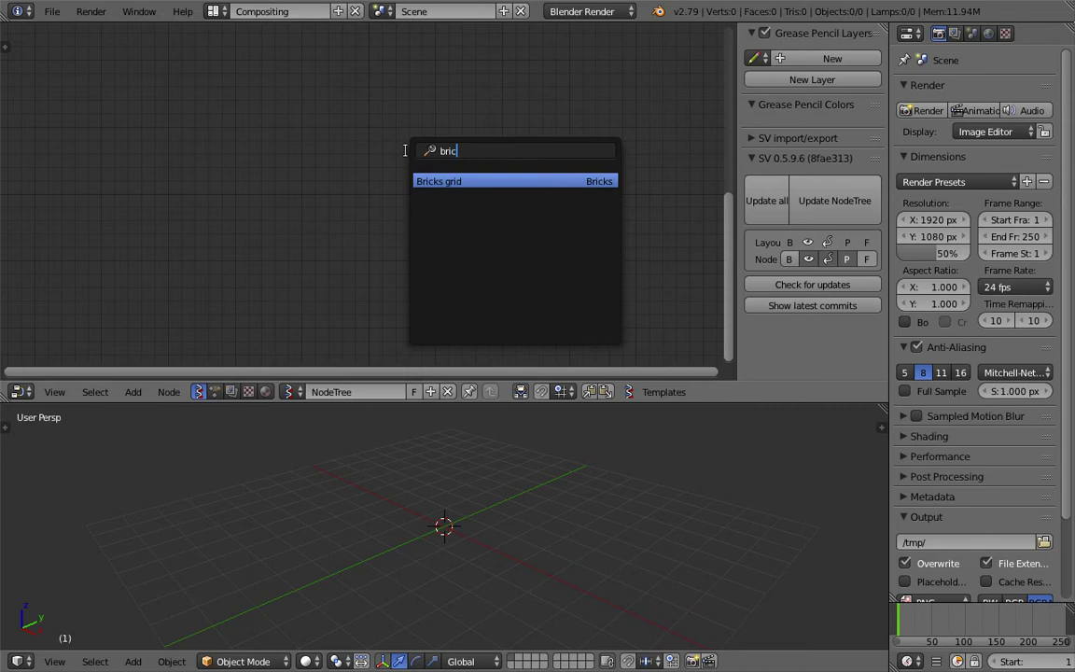
key(Return)
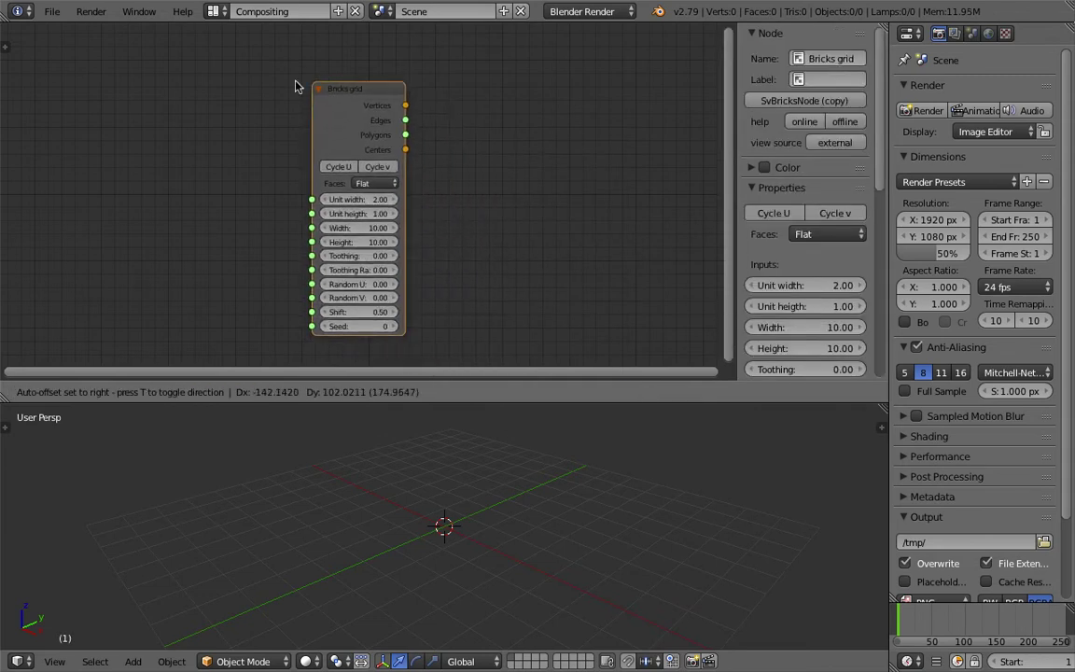
click(278, 84)
key(n)
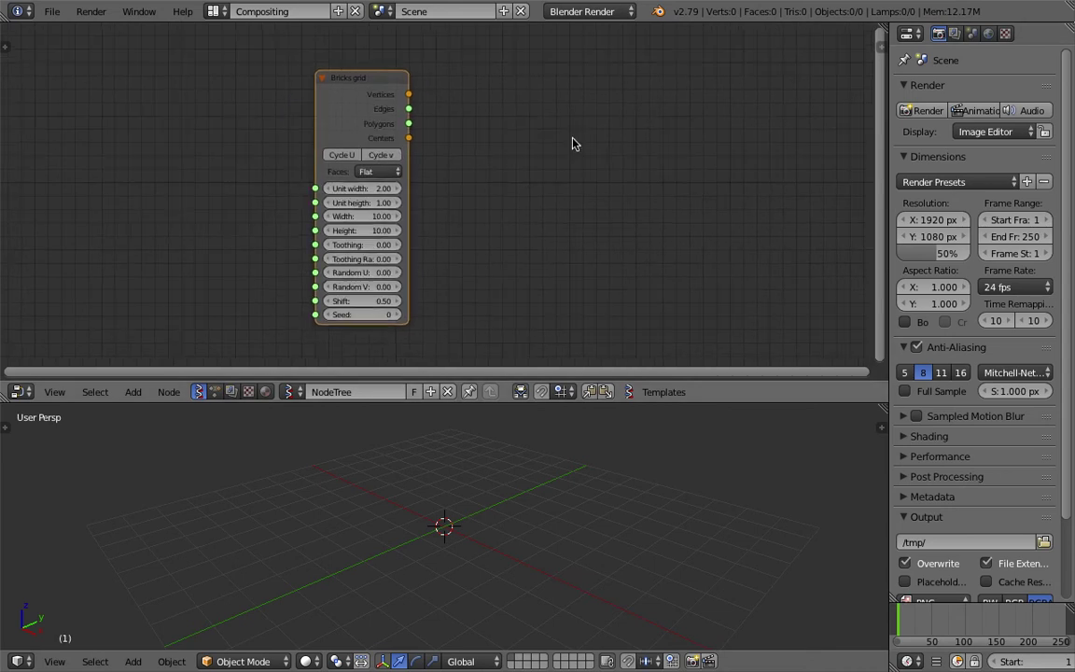
Add a Hexa Grid node and place it beside the Bricks grid node
key(alt+space)
text(hexa)
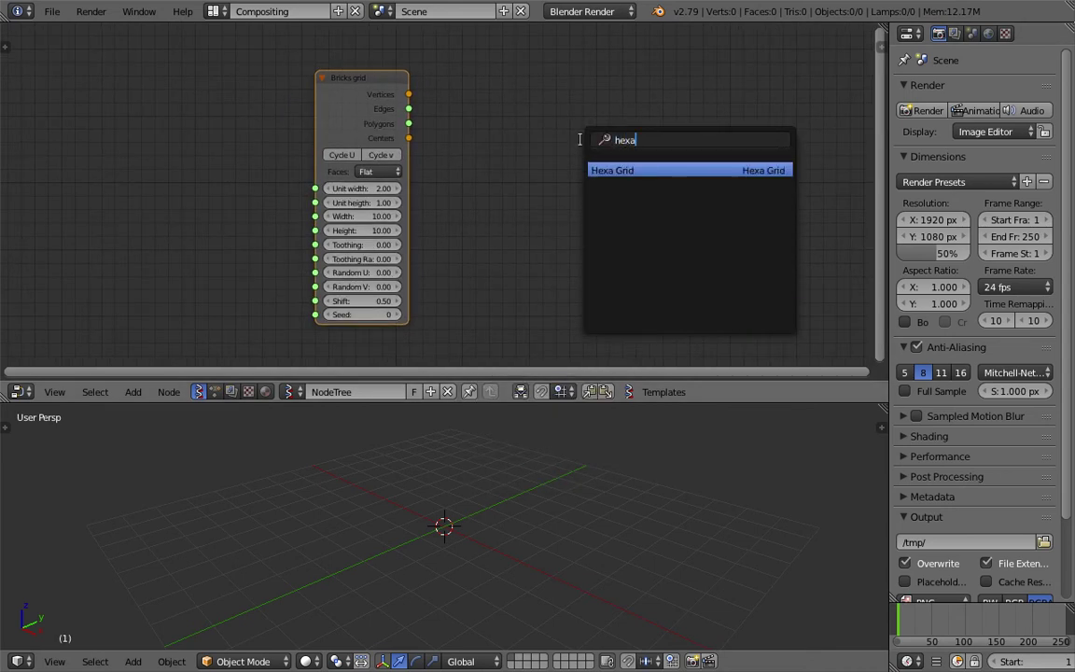
key(Return)
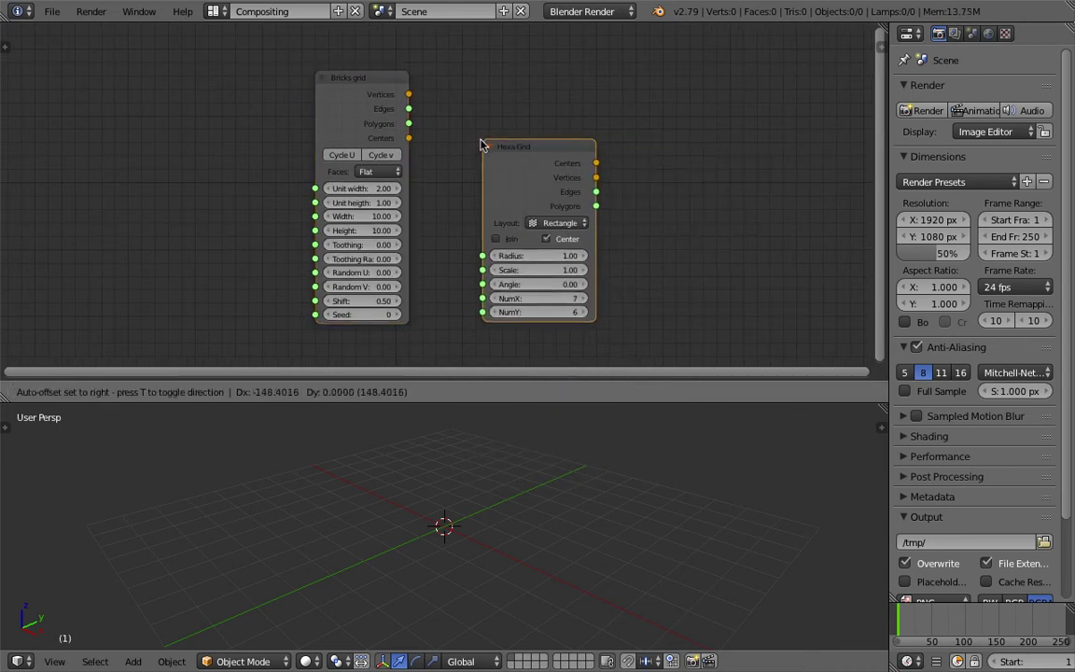
middle_drag(500, 161, 428, 157)
drag(453, 160, 434, 165)
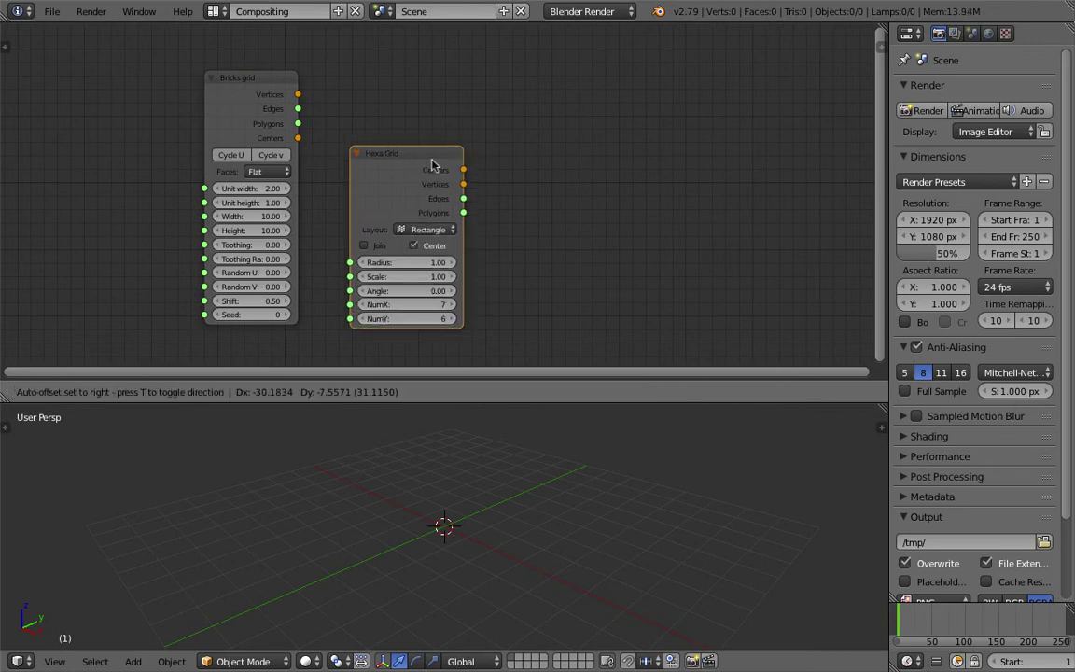
key(shift+a)
click(536, 118)
key(Escape)
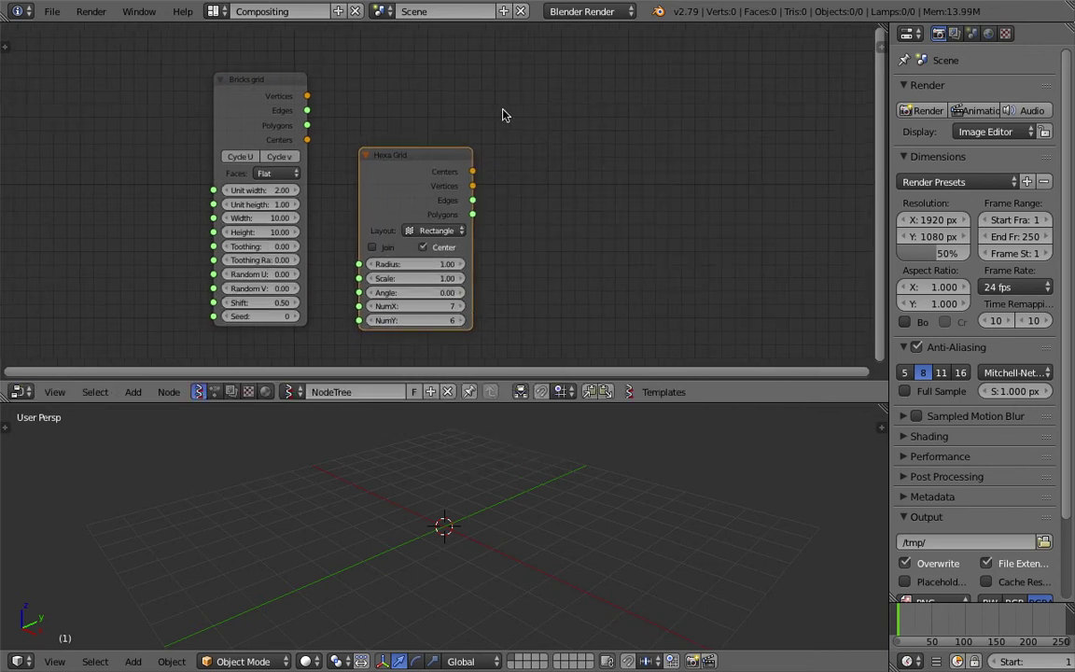
Save the Blender file to the Desktop as brick_001
key(ctrl+s)
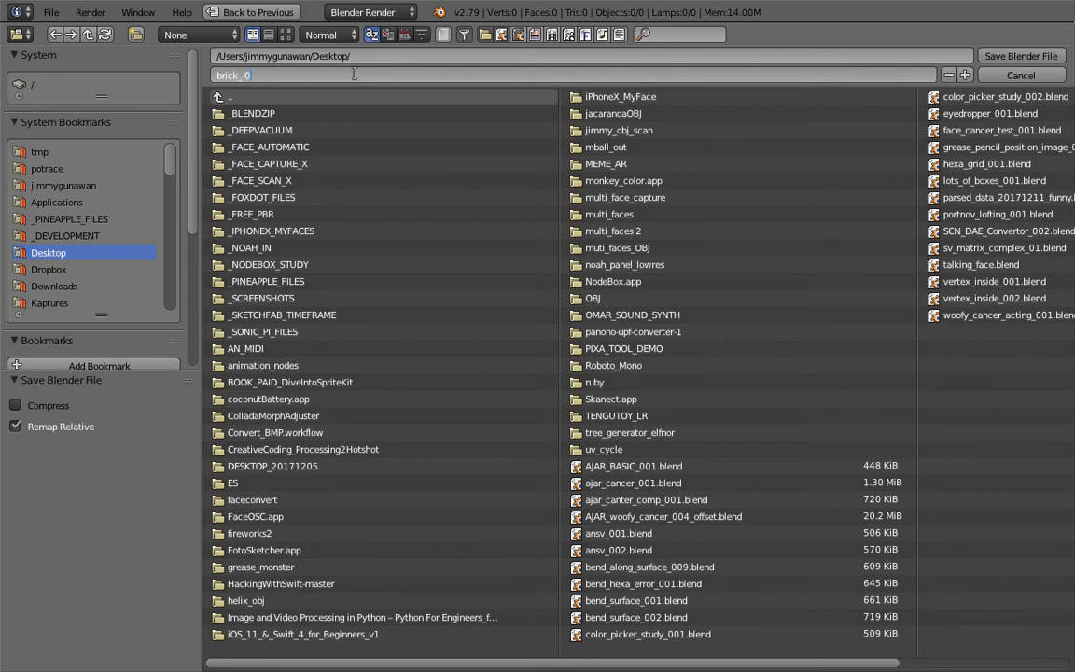
text(brick_001)
key(Return)
key(Return)
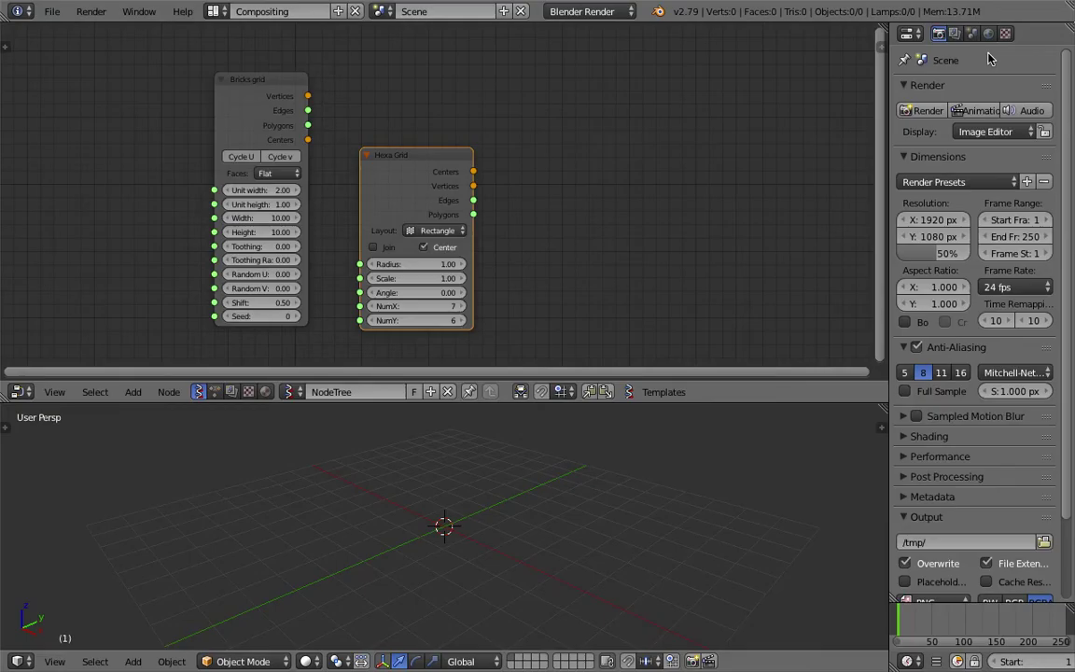
Move the Hexa Grid node well away from the Bricks grid node to leave room for a viewer between them
drag(416, 163, 654, 155)
drag(267, 99, 274, 99)
scroll(274, 100, up, 1)
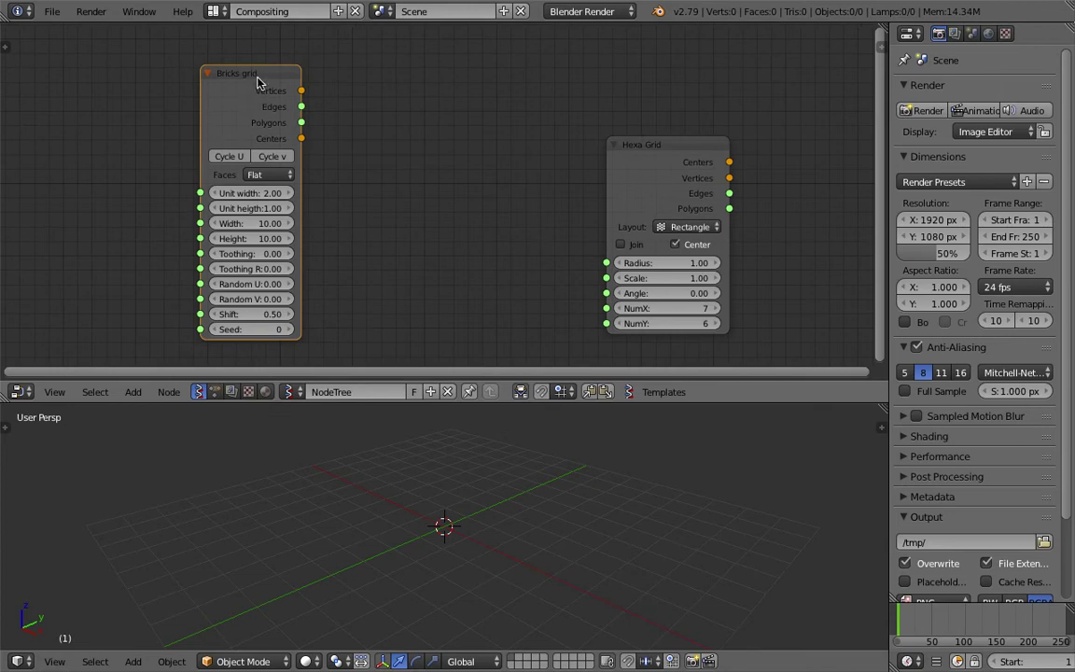
Connect a Viewer Draw node to the Bricks grid node and place it beside the grid node
right_click(260, 81)
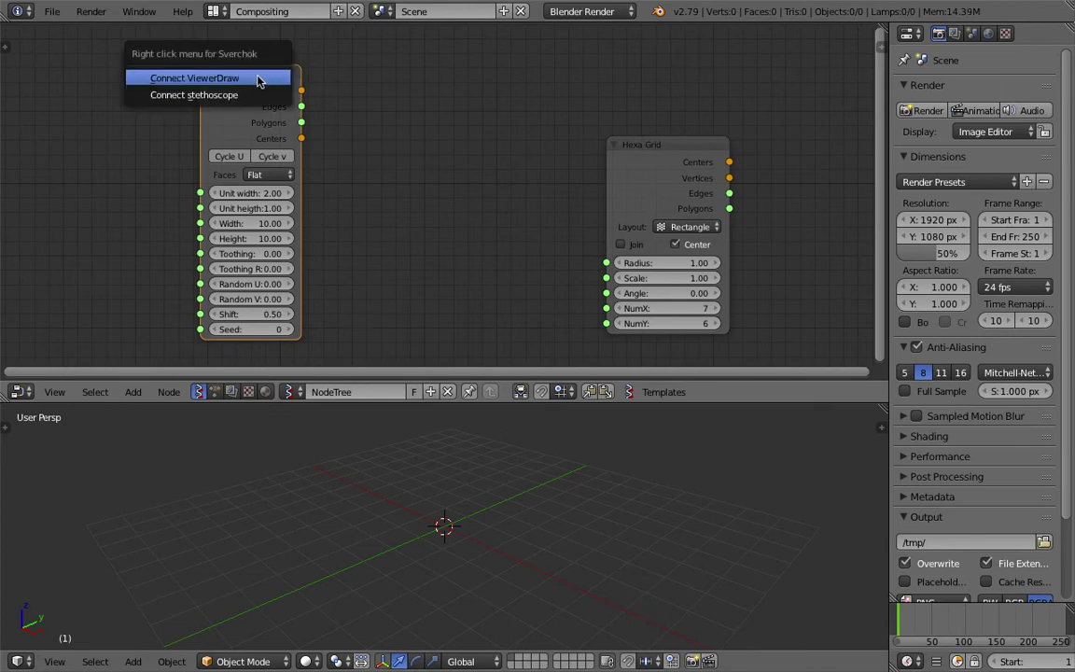
click(249, 83)
drag(374, 78, 386, 76)
middle_drag(597, 475, 699, 551)
middle_drag(627, 471, 579, 403)
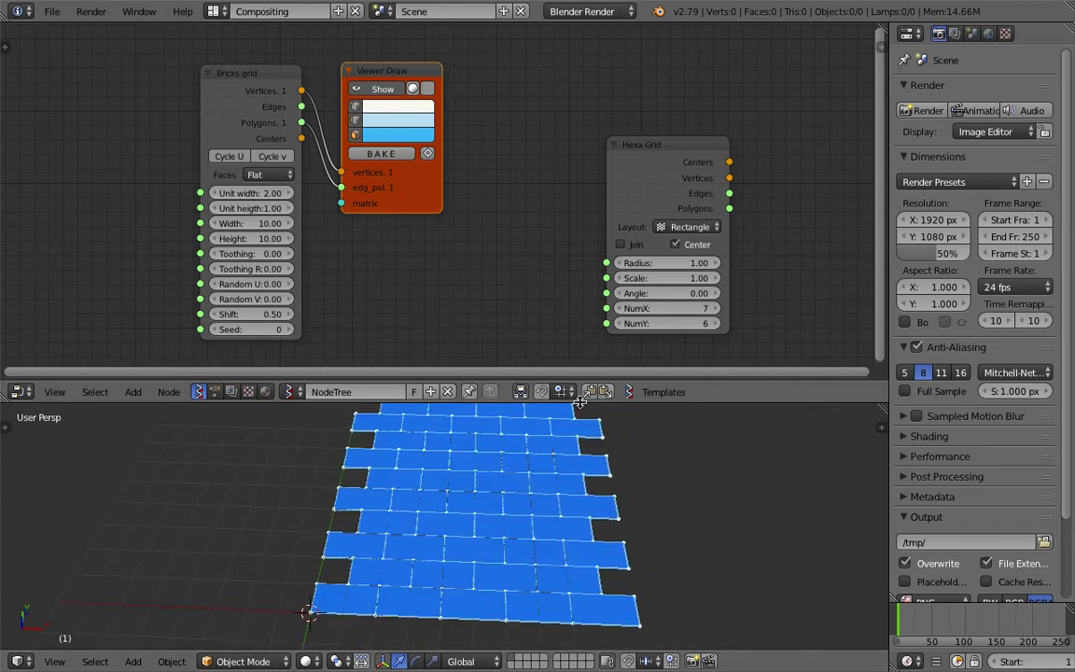
Shift the border between the node editor and the 3D view to give the 3D view more height
drag(578, 403, 579, 269)
middle_drag(530, 406, 520, 480)
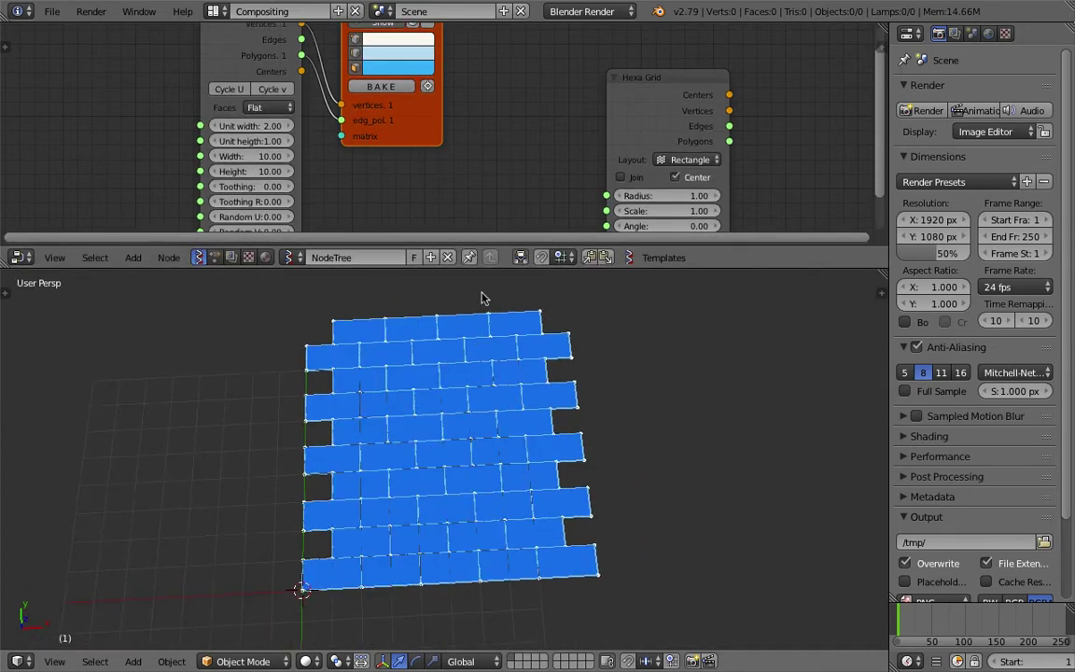
drag(447, 240, 447, 331)
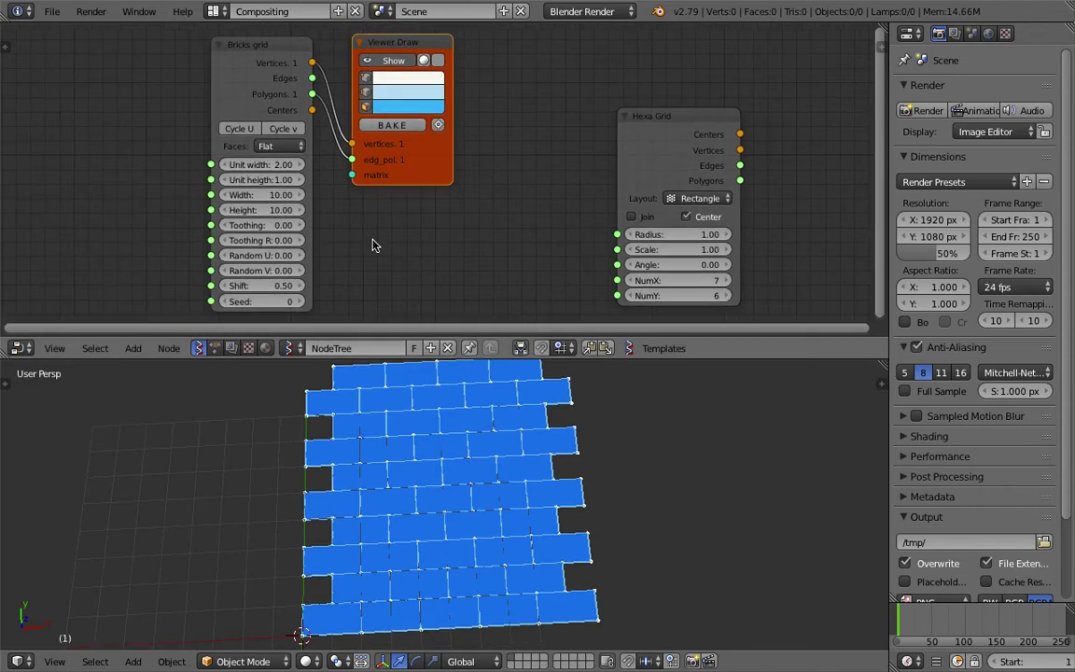
middle_drag(394, 268, 371, 280)
Adjust the Bricks grid to unit width 1.88, unit height 1.30, width 9.94 and height 10.18
middle_drag(271, 192, 282, 183)
mouse_move(274, 166)
mouse_down()
mouse_move(322, 166)
mouse_move(247, 166)
mouse_move(264, 166)
mouse_up()
drag(272, 181, 267, 210)
Bring the Hexa Grid node closer to the brick nodes and connect its own Viewer Draw node
middle_drag(448, 194, 353, 205)
scroll(520, 138, down, 1)
drag(520, 138, 476, 103)
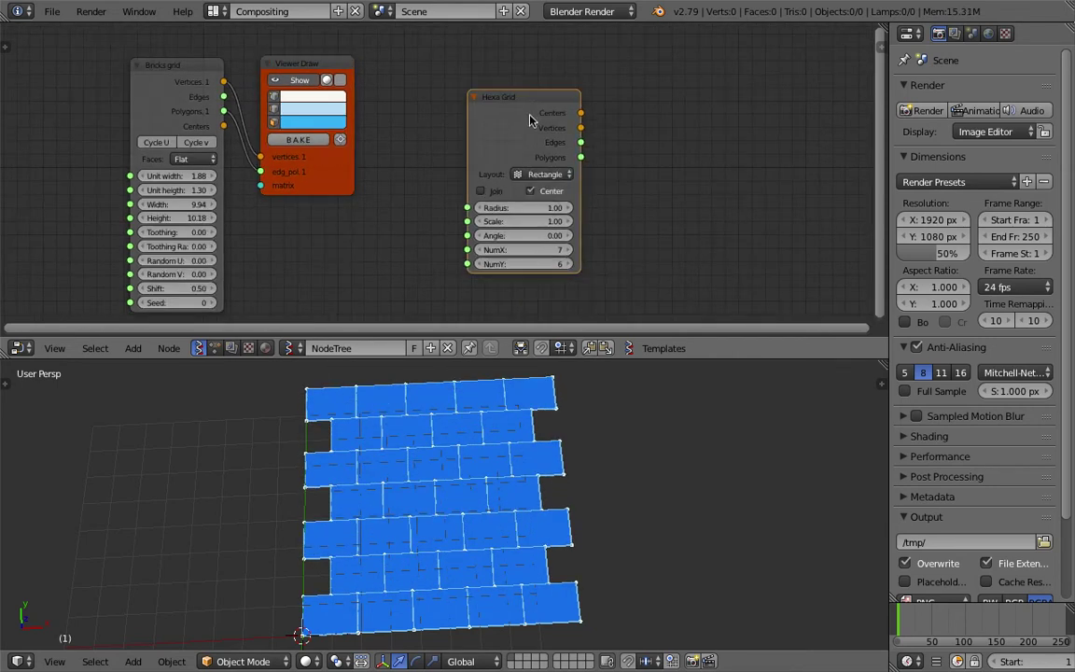
right_click(476, 104)
click(523, 108)
drag(627, 98, 672, 99)
scroll(522, 551, down, 2)
shift+middle_drag(499, 569, 553, 520)
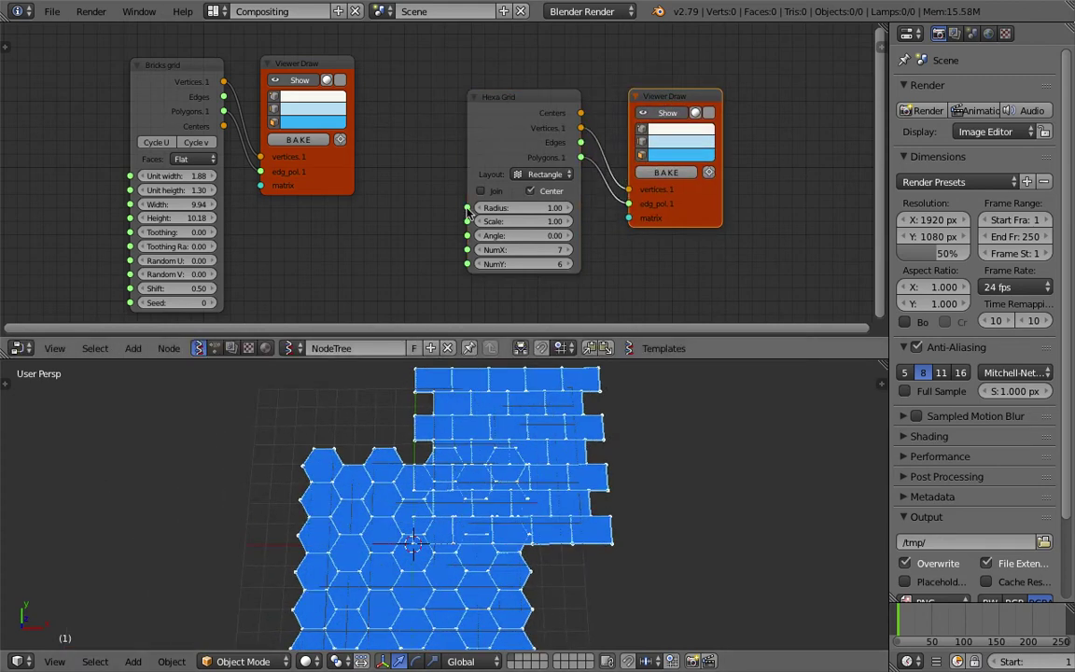
Space the Hexa Grid node and its Viewer Draw apart, and set that viewer's polygon color to light mint green
drag(511, 146, 477, 141)
drag(688, 219, 743, 185)
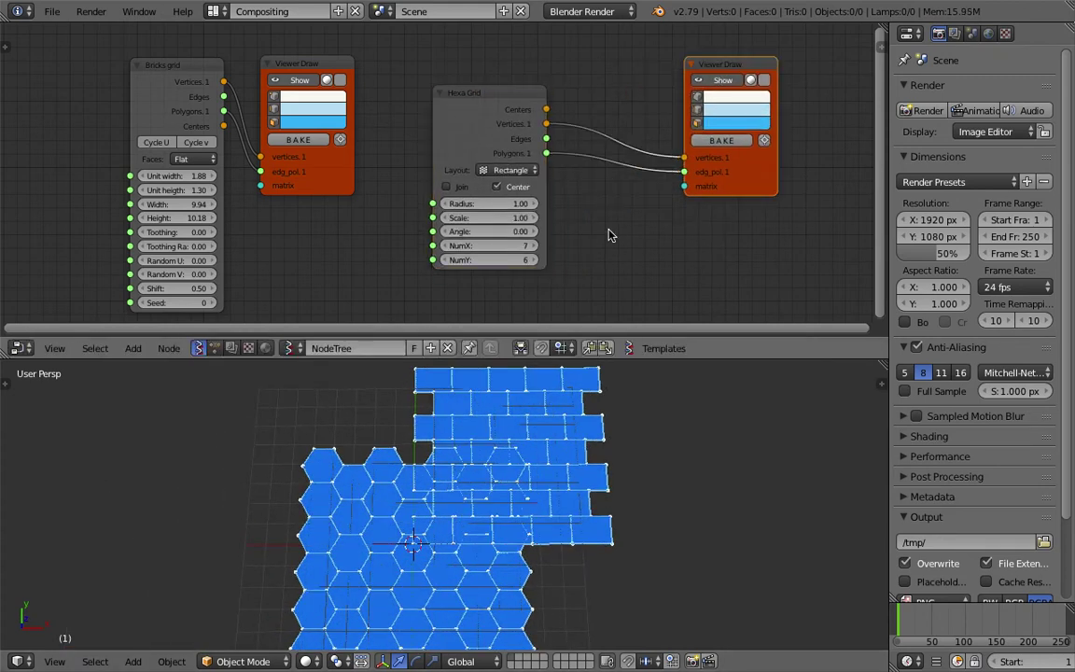
click(736, 123)
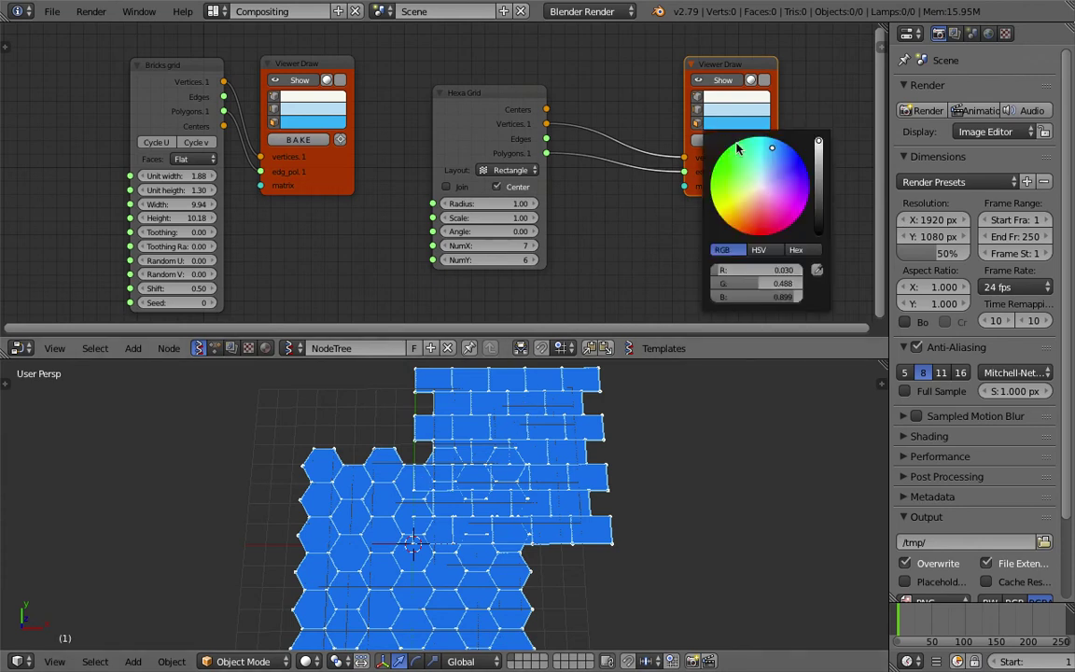
click(752, 170)
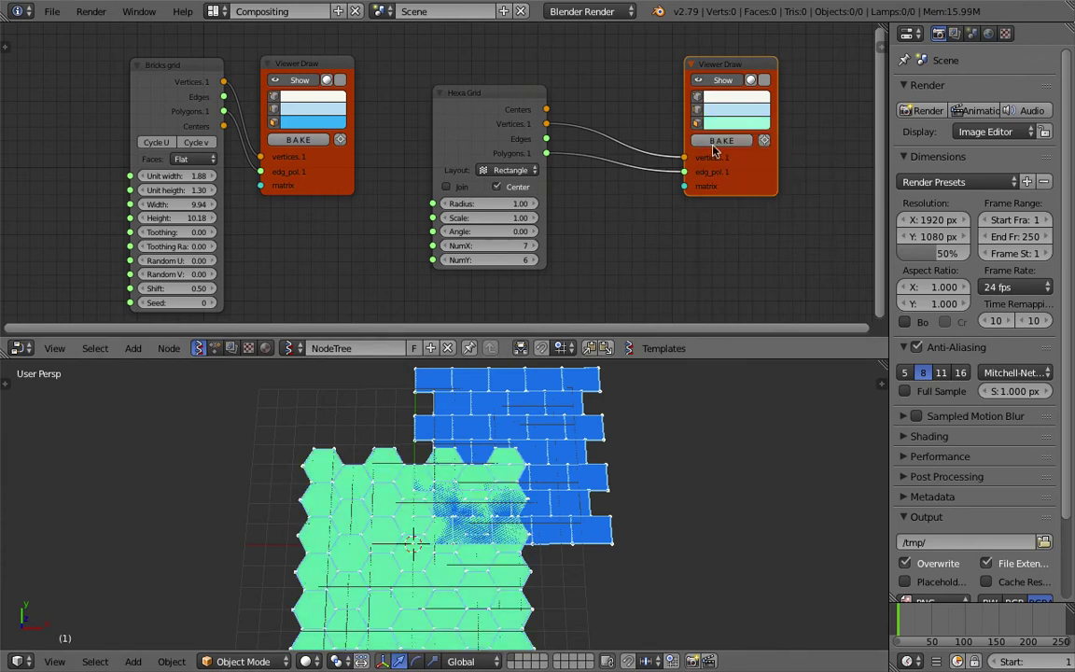
middle_drag(645, 200, 665, 173)
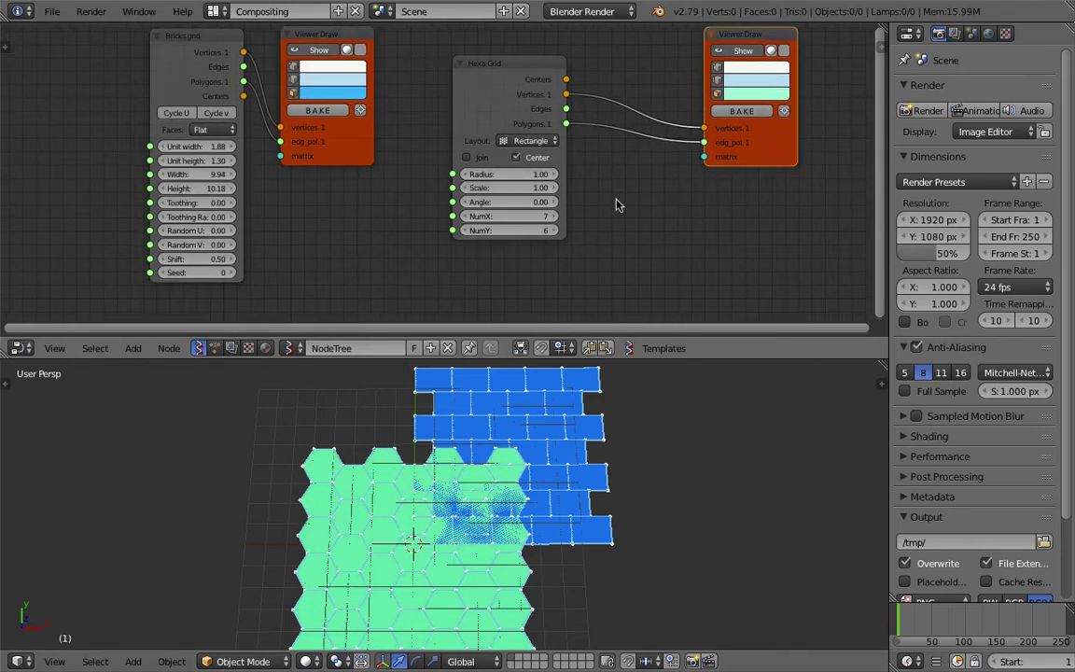
drag(740, 163, 749, 165)
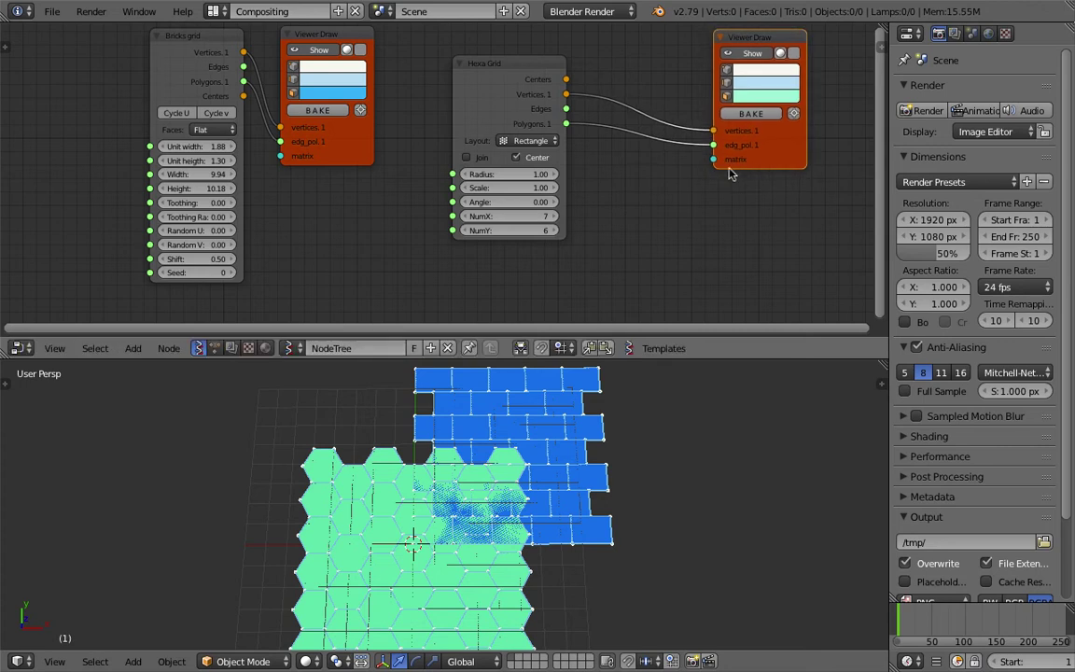
Add a Matrix in node and connect its output to the matrix input of the Hexa Grid's Viewer Draw
key(shift+a)
click(653, 174)
text(matrix i)
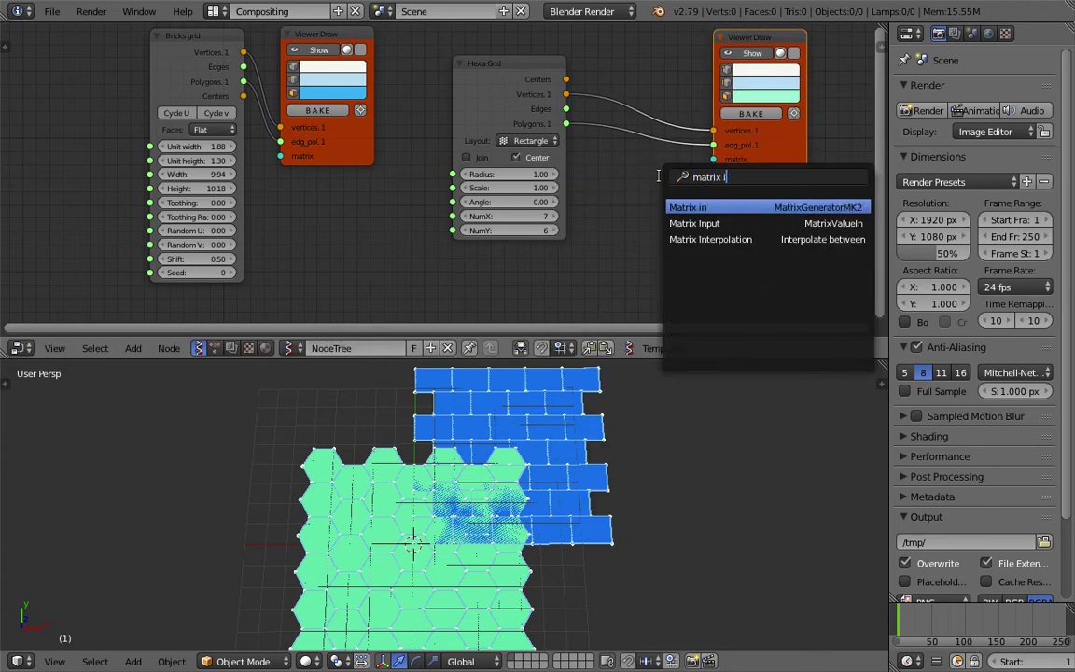
key(Return)
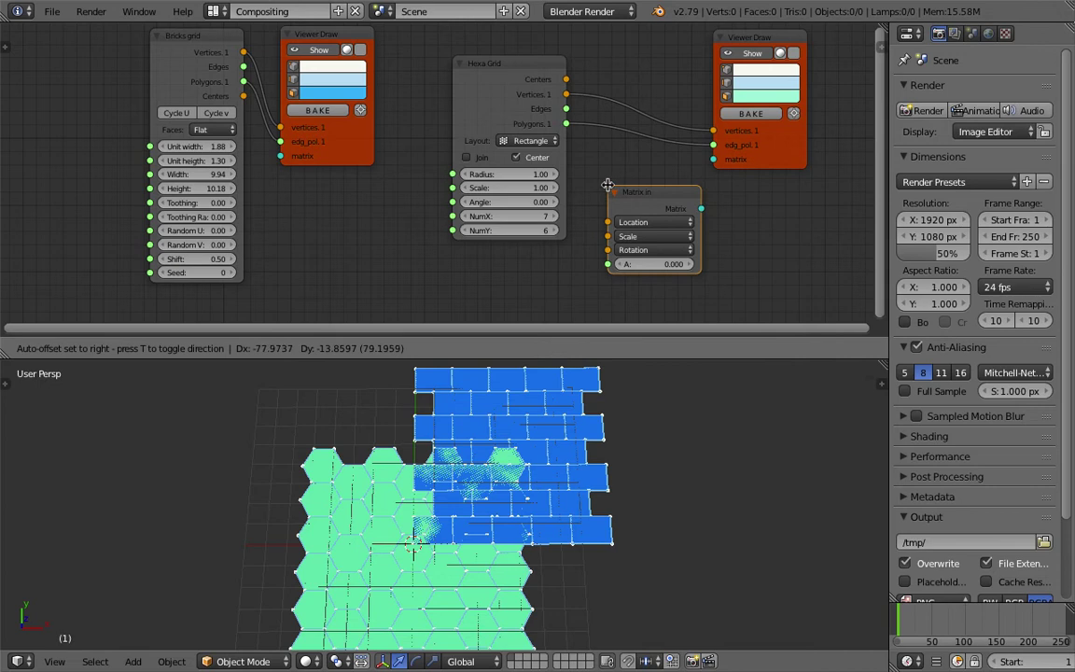
click(653, 196)
drag(701, 208, 714, 159)
Offset the hexagon along Y through the Matrix in location, and spread the Hexa Grid and Matrix in nodes apart
click(659, 222)
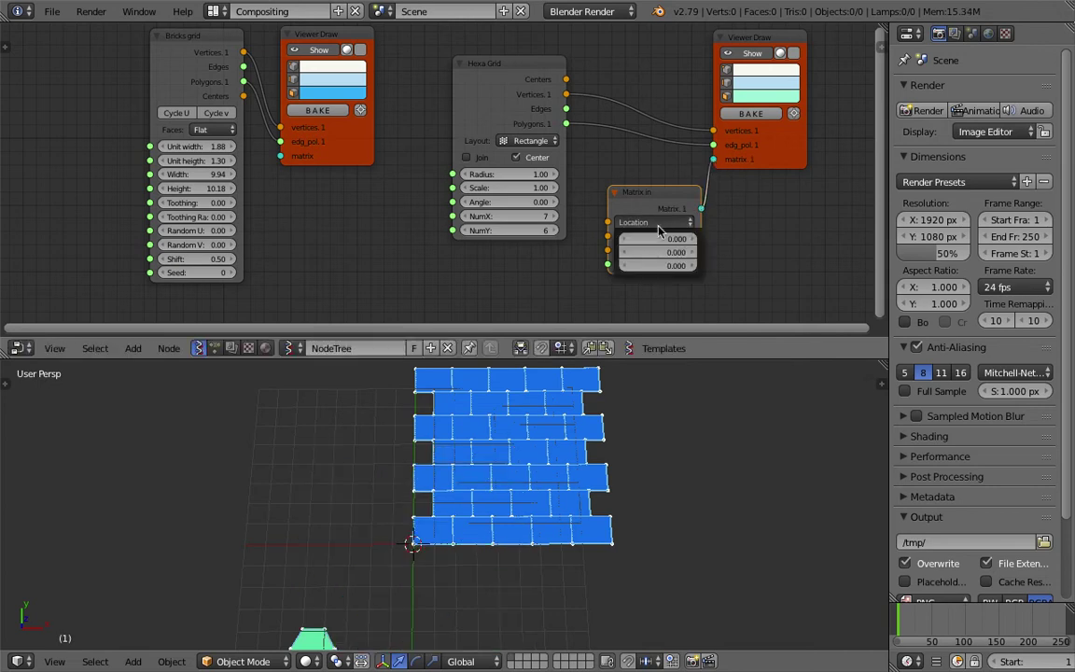
drag(667, 252, 703, 265)
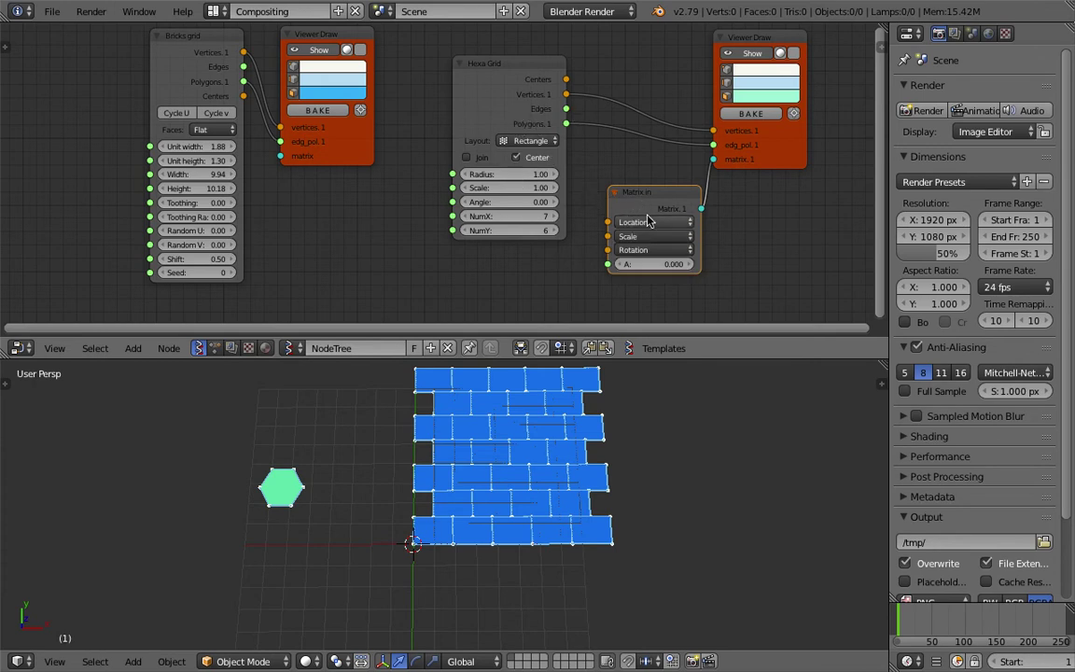
mouse_move(686, 203)
mouse_down()
mouse_move(844, 155)
mouse_move(707, 184)
mouse_up()
drag(487, 105, 466, 75)
Try driving the Matrix in location with a Randomize input vertices node, and remove that node
key(shift+a)
click(556, 191)
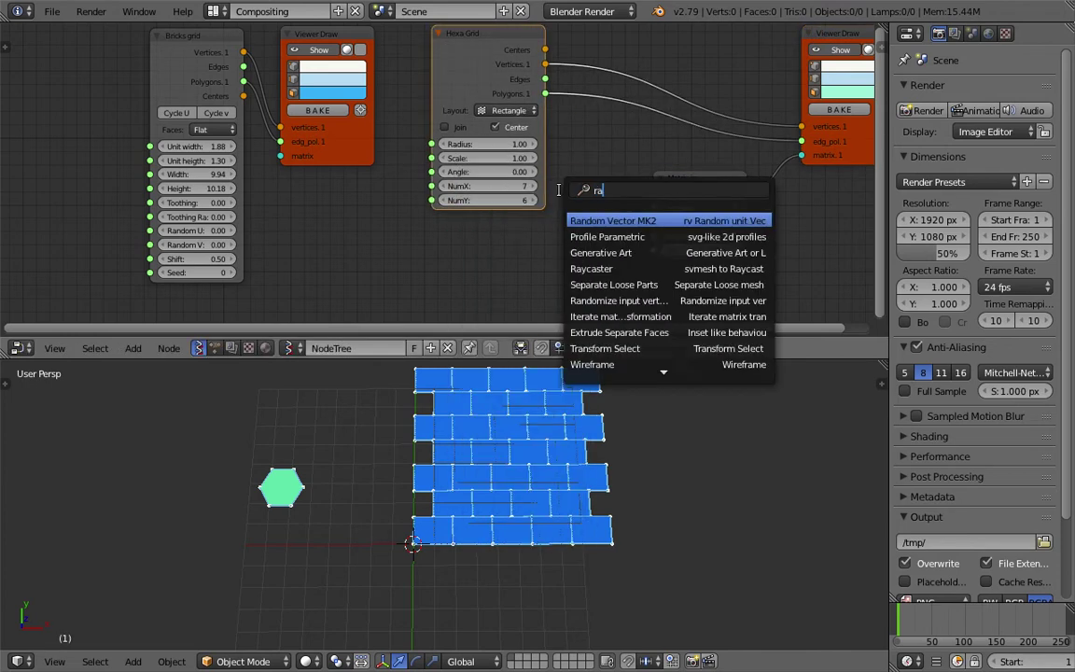
text(ramdom)
key(BackSpace)
key(BackSpace)
key(BackSpace)
key(BackSpace)
text(ndomiz)
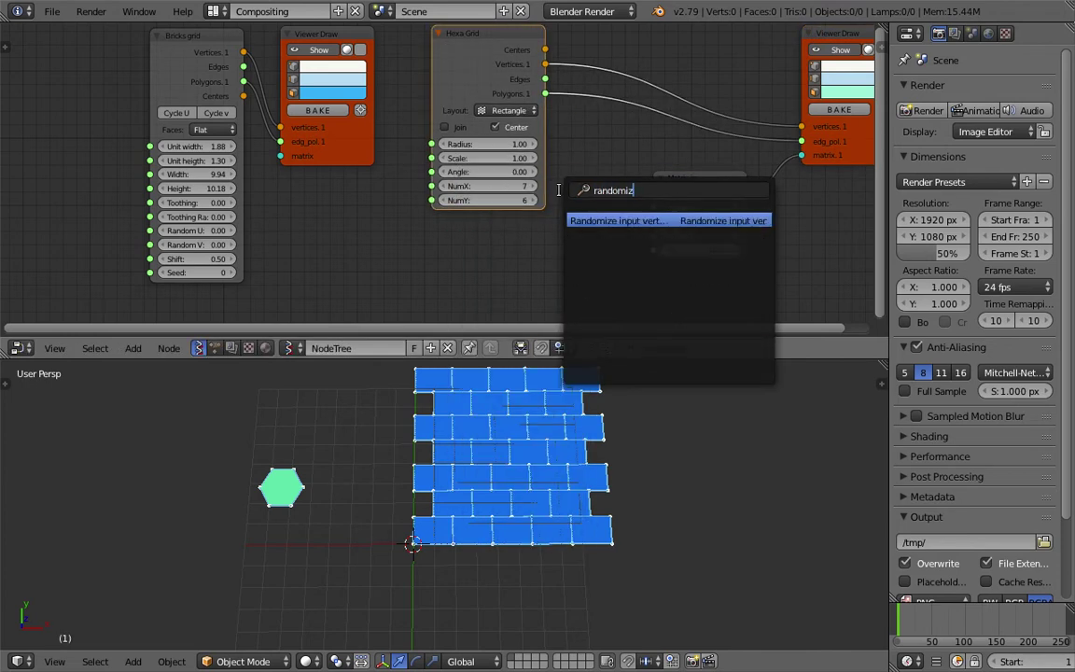
key(Return)
click(495, 202)
drag(588, 220, 653, 207)
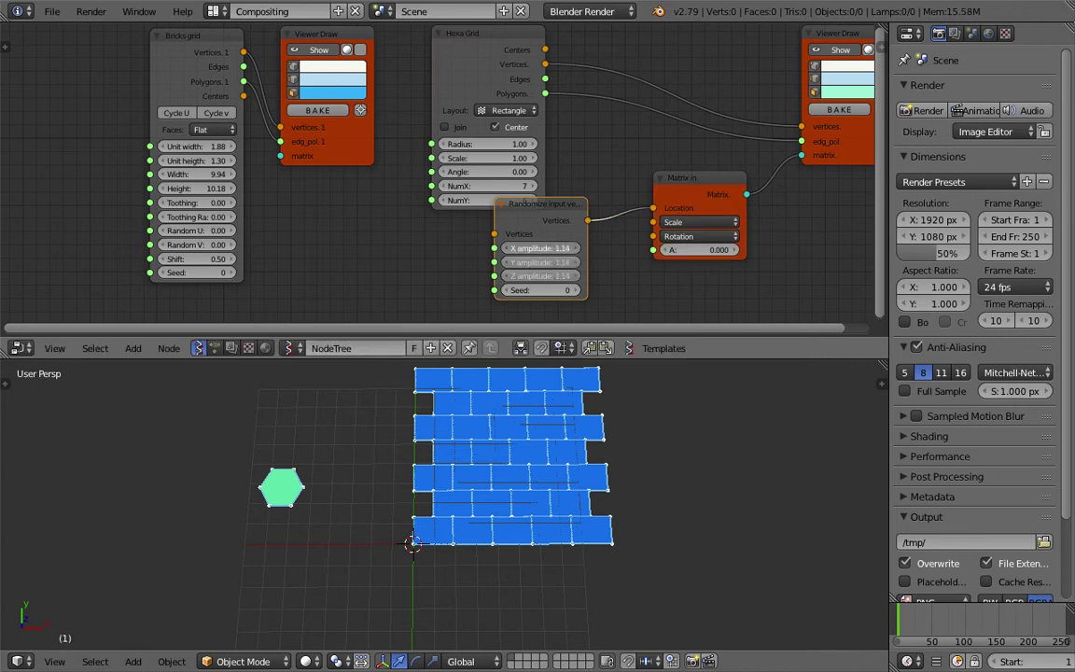
drag(511, 216, 546, 222)
key(x)
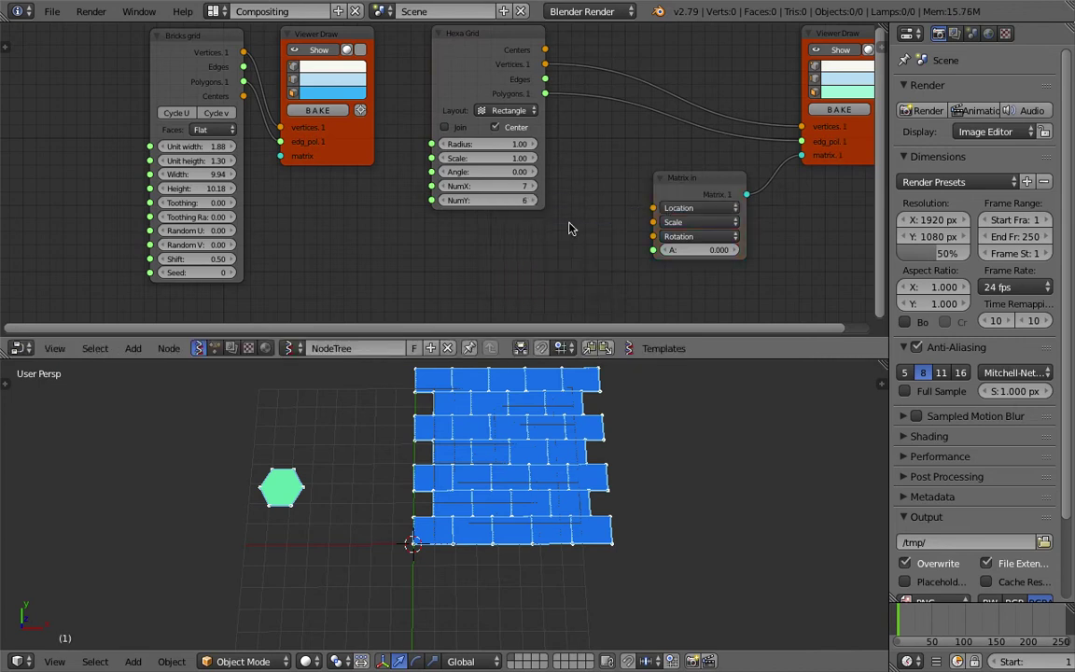
Add a Random Vector MK2 node, connect it to the Matrix in location, and set its count to 5
key(alt+space)
text(random v)
key(Return)
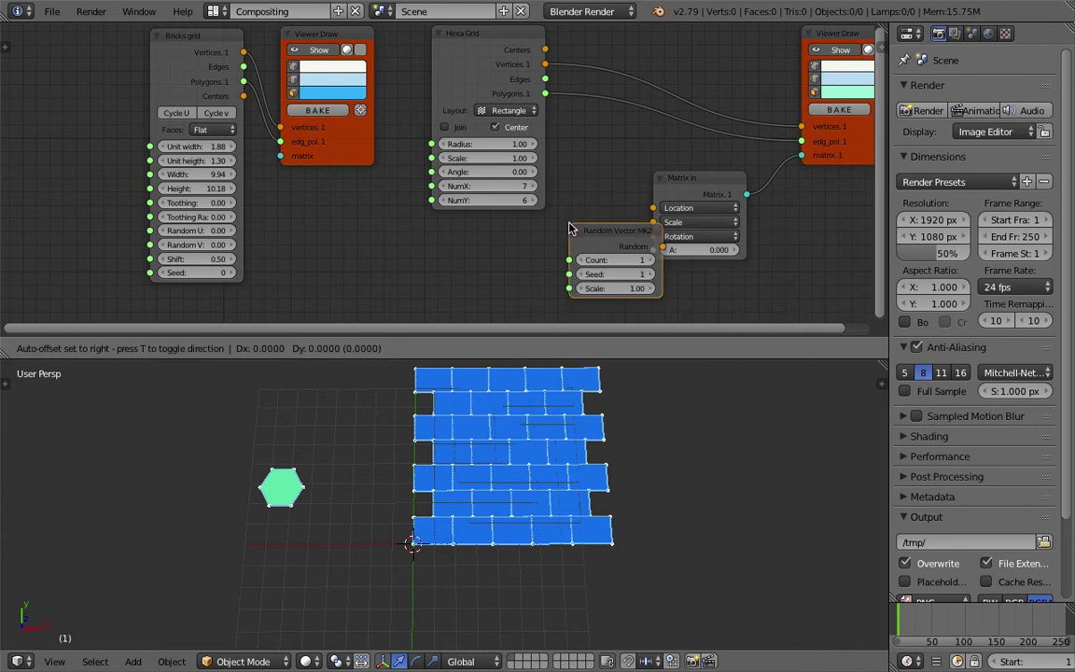
click(544, 229)
drag(579, 229, 545, 222)
mouse_move(611, 238)
mouse_down()
mouse_move(652, 209)
mouse_move(625, 252)
mouse_up()
middle_drag(523, 510, 496, 494)
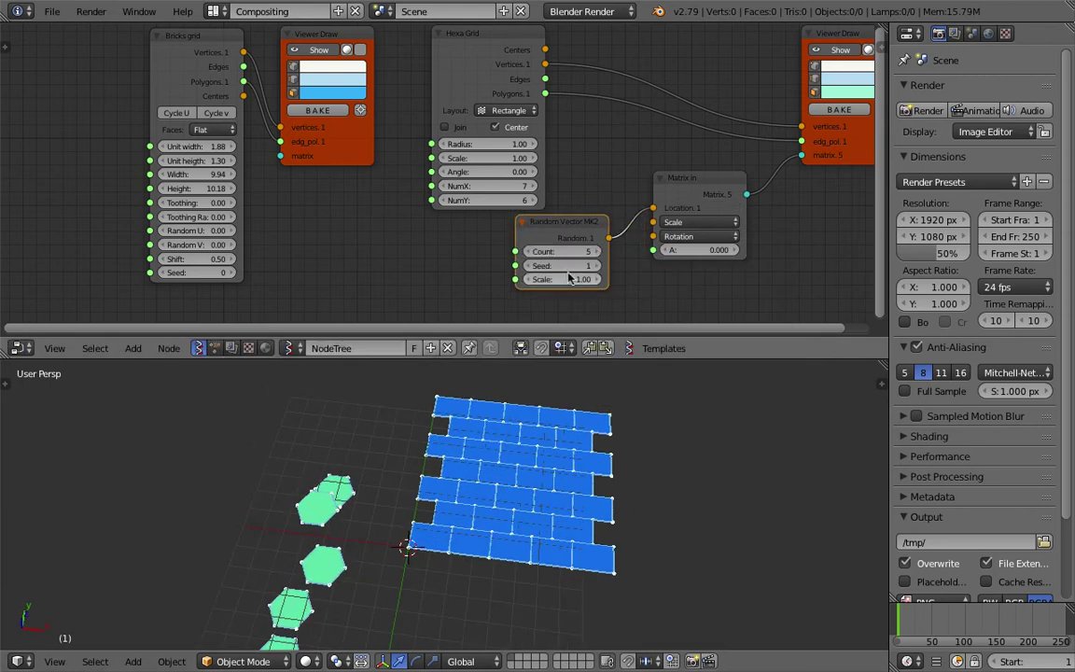
Set the Random Vector MK2 node's seed to 12 and its count to 24
drag(571, 267, 618, 267)
drag(571, 253, 625, 253)
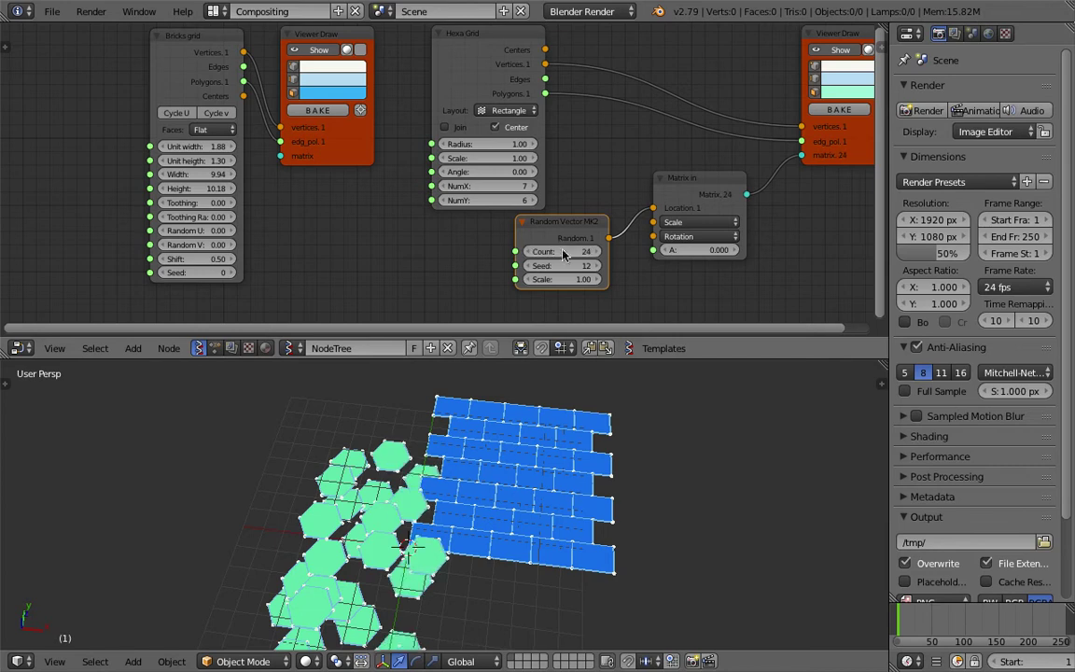
middle_drag(557, 490, 577, 471)
middle_drag(504, 151, 501, 161)
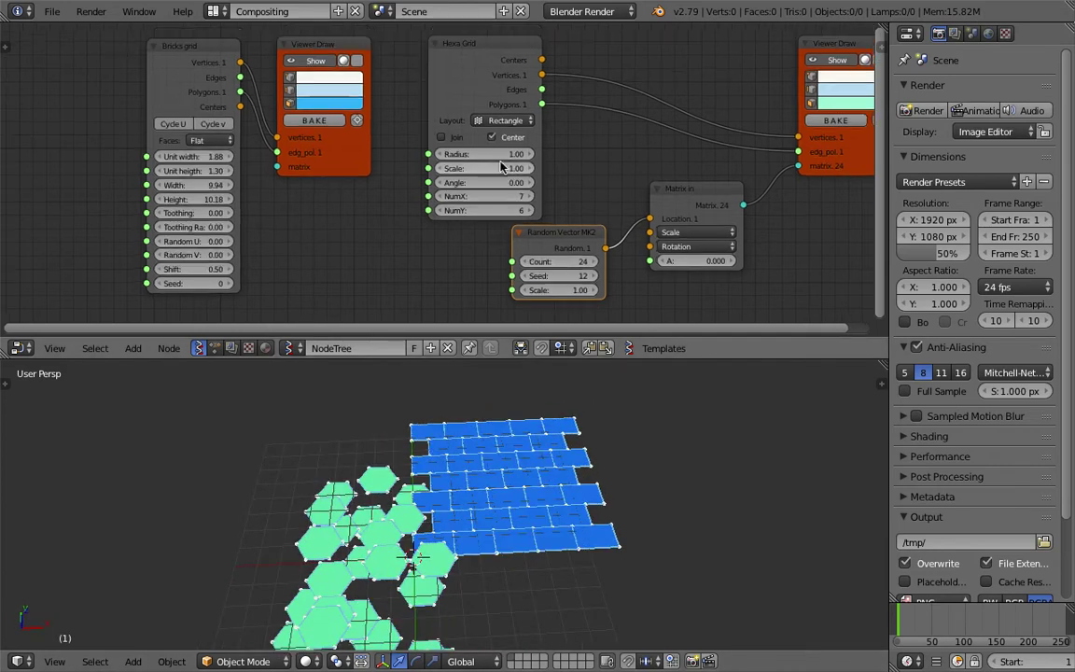
Enable the Join option on the Hexa Grid node to merge its hexagon tiles
click(451, 138)
click(451, 138)
click(450, 138)
middle_drag(447, 471, 523, 477)
Remove the Random Vector MK2 node and adjust the Matrix in location, with Z at 0, so the hexagons sit beside the bricks
key(x)
drag(695, 198, 580, 233)
click(711, 217)
middle_drag(597, 485, 541, 438)
click(711, 217)
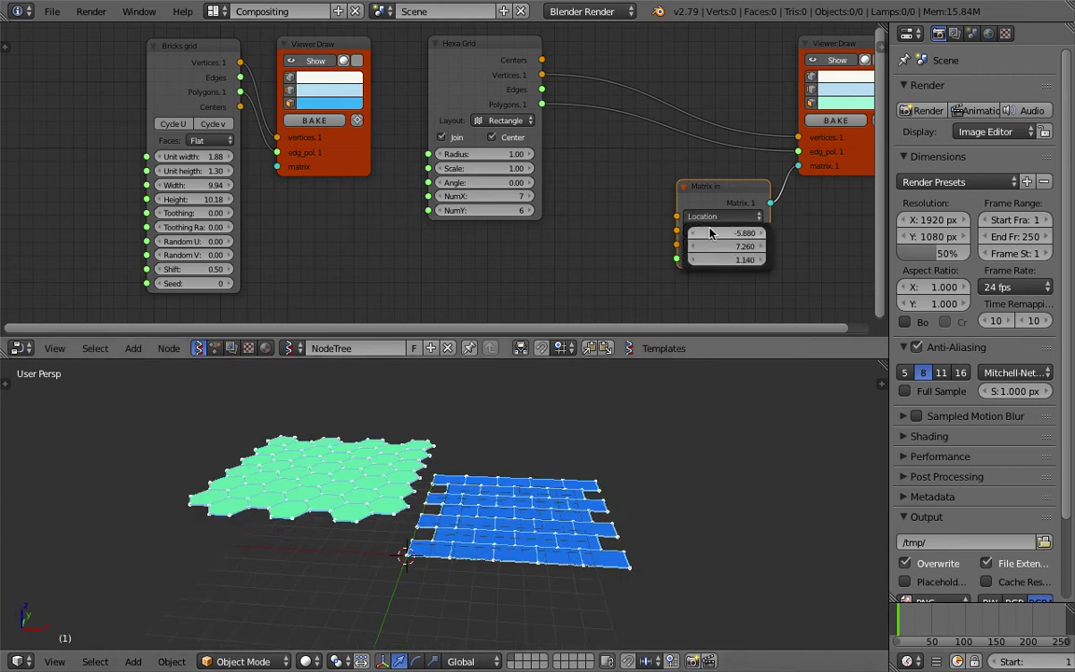
drag(711, 234, 726, 260)
text(0)
key(Return)
drag(725, 247, 762, 247)
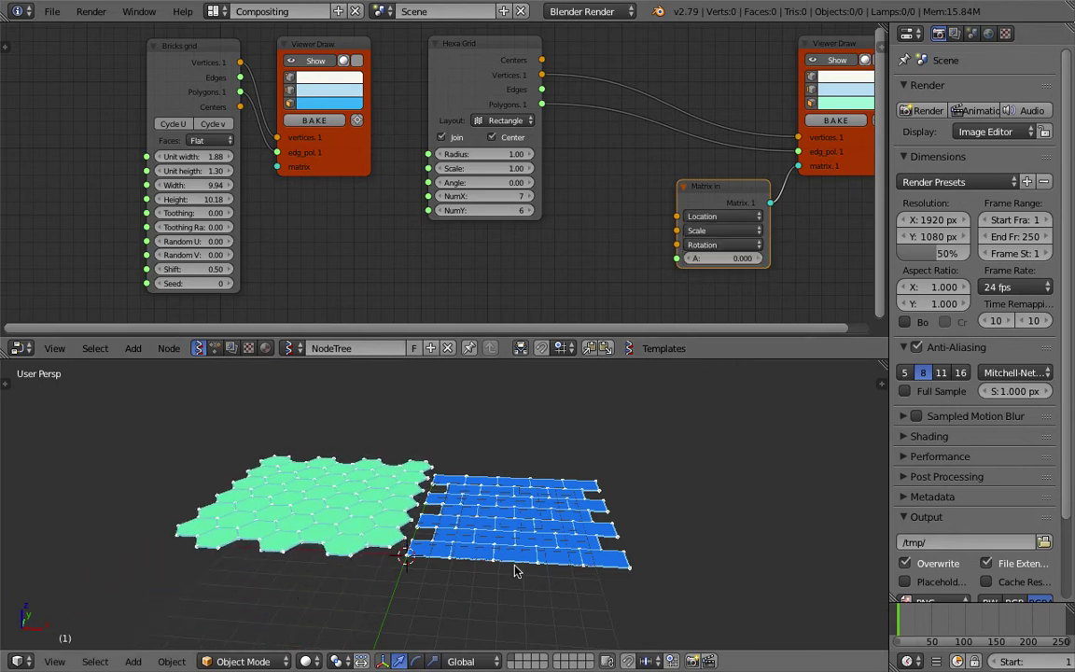
mouse_move(514, 571)
middle_down()
mouse_move(504, 540)
mouse_move(522, 550)
middle_up()
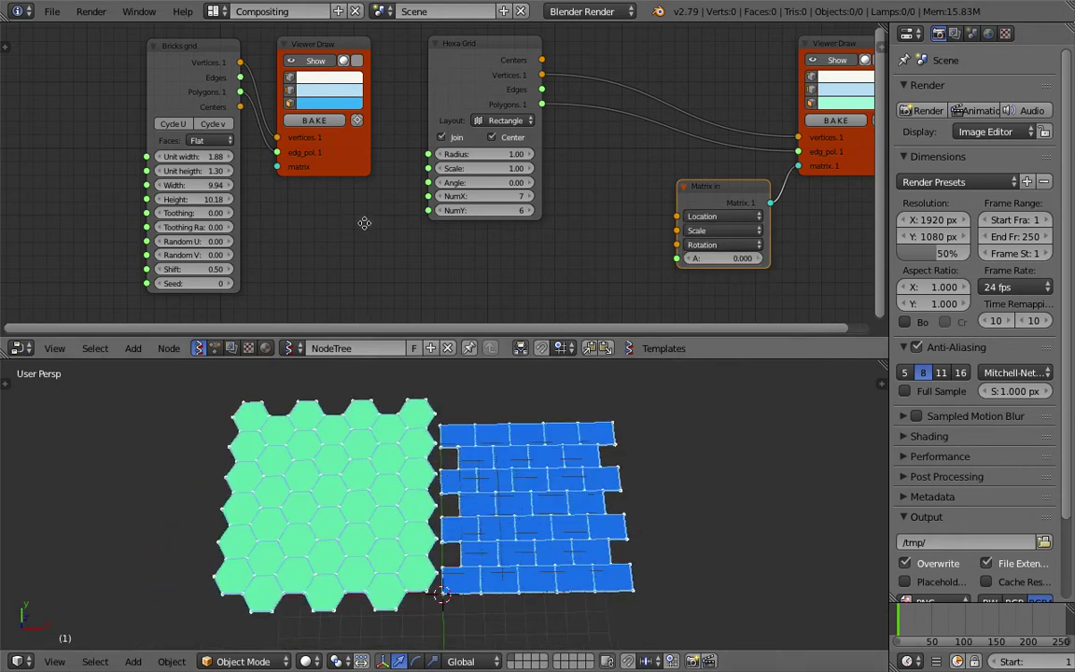
Try the Hexa Grid without its Center option, and turn Center back on
scroll(364, 223, up, 2)
click(511, 153)
click(511, 153)
click(511, 153)
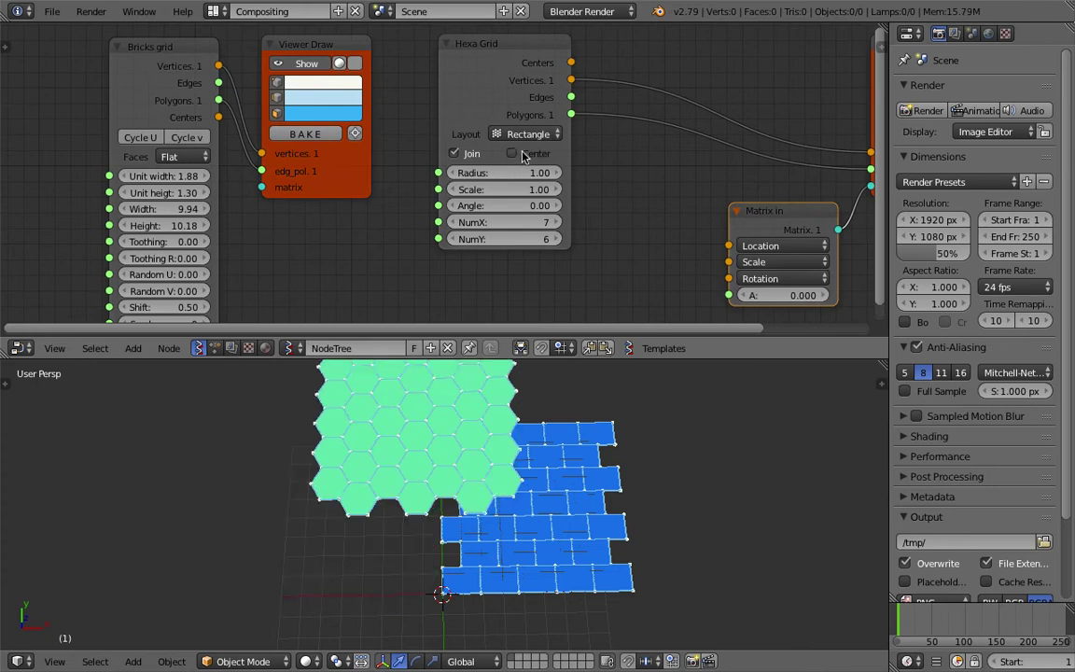
click(512, 153)
scroll(477, 186, down, 1)
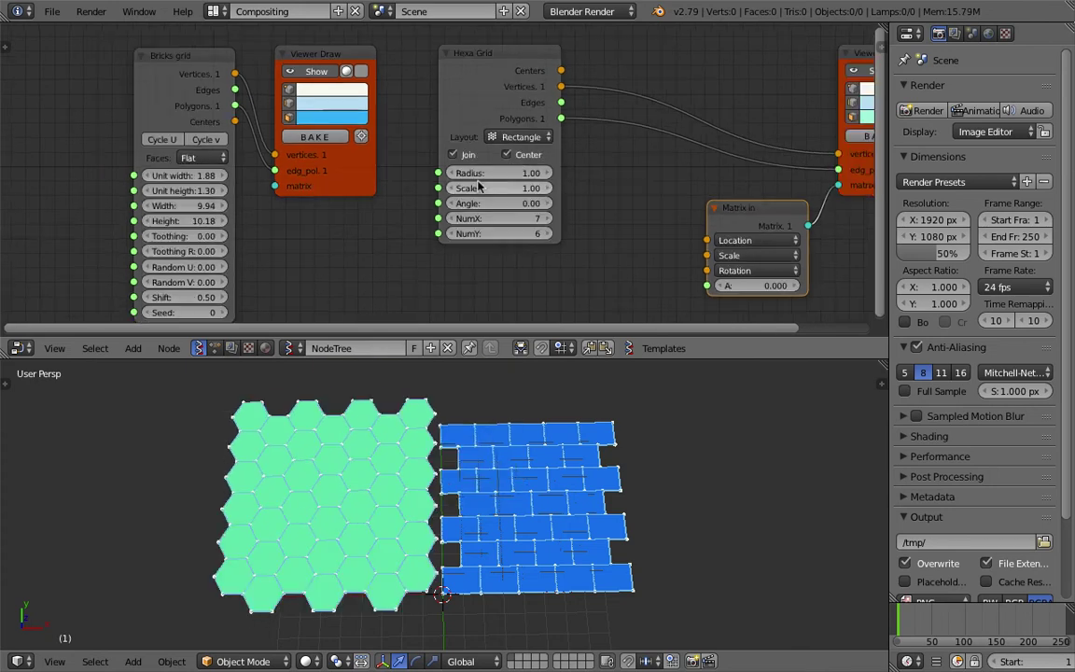
Move the Bricks grid node lower, and set its Width to 15.28 and Toothing to 0.30
middle_drag(407, 176, 437, 151)
drag(196, 60, 190, 123)
middle_drag(422, 453, 393, 465)
middle_drag(469, 544, 428, 469)
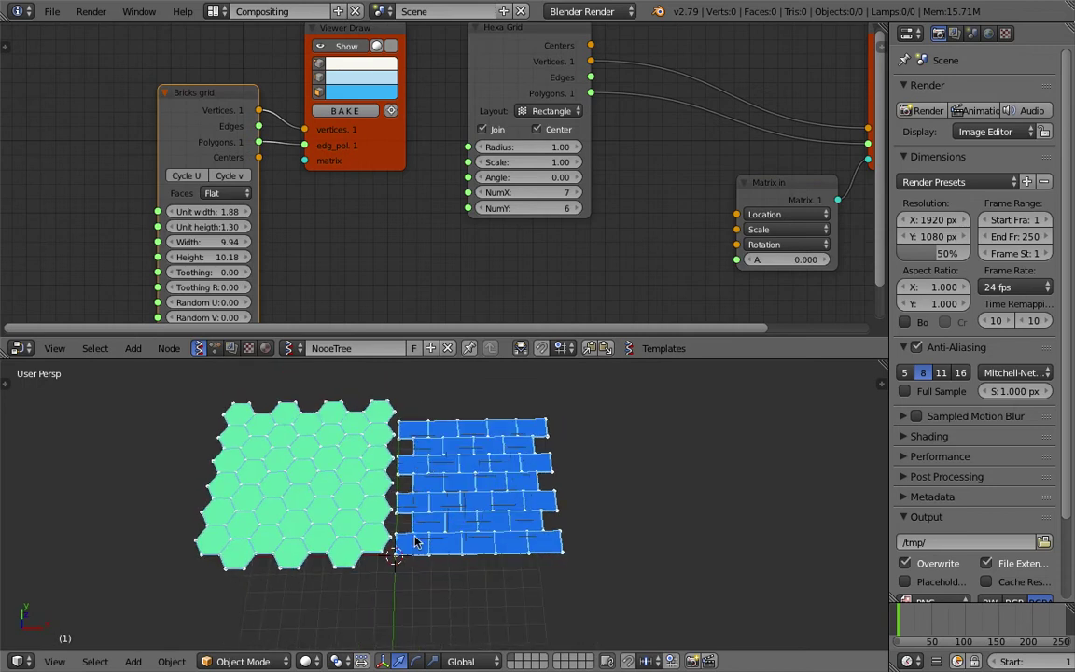
scroll(509, 524, up, 1)
middle_drag(525, 457, 540, 522)
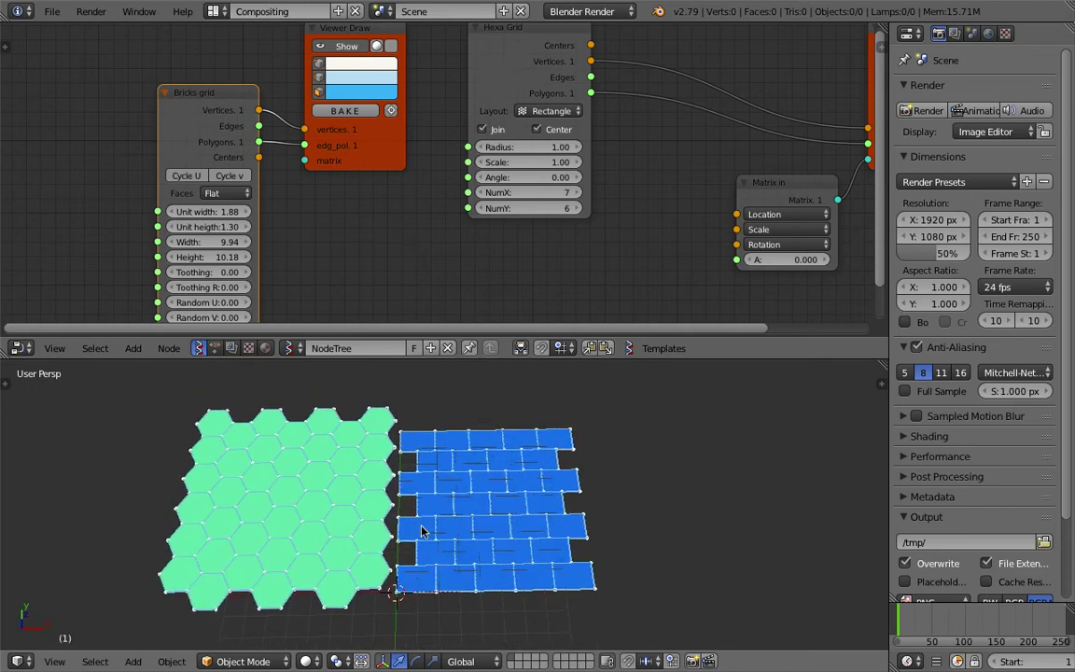
middle_drag(421, 531, 535, 491)
shift+middle_drag(532, 546, 548, 557)
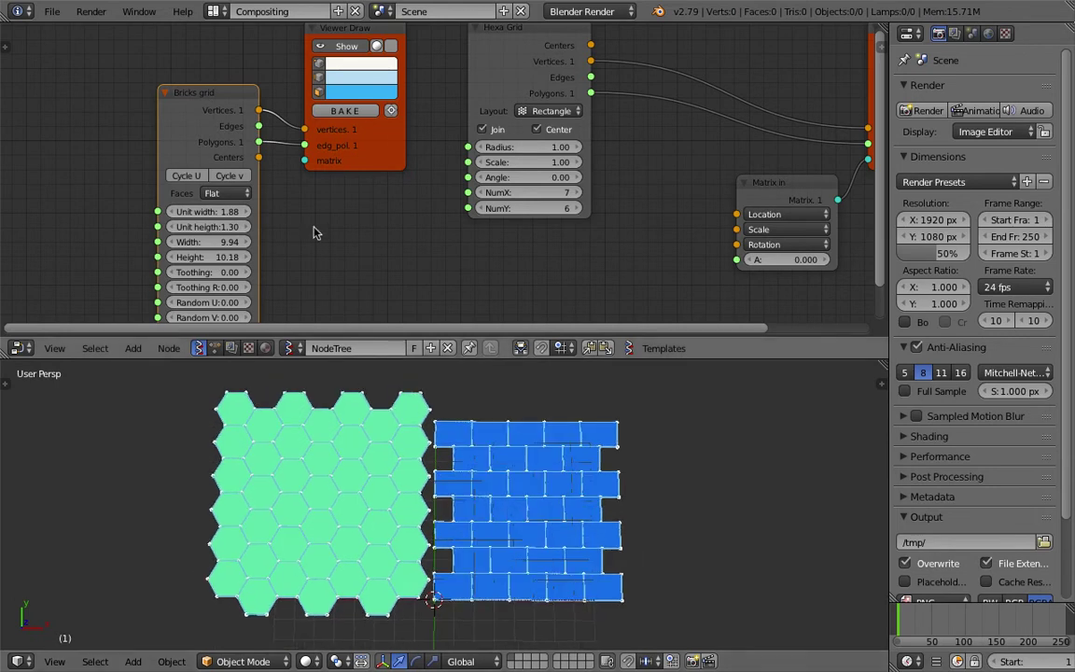
middle_drag(315, 230, 245, 196)
drag(138, 208, 159, 237)
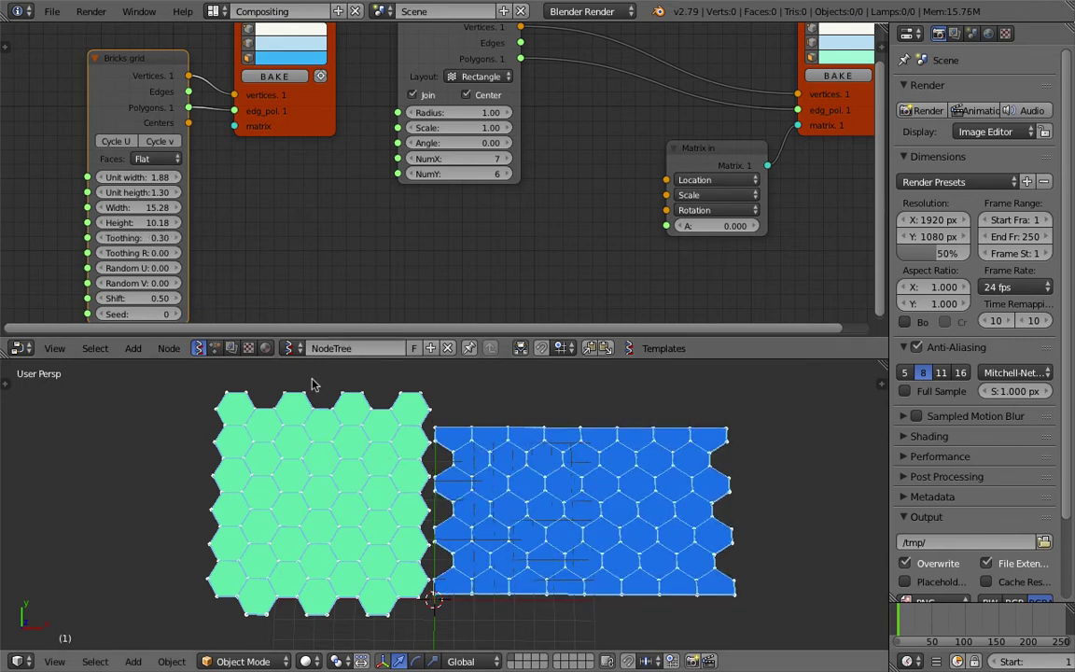
Try the Diamond, Hexagon and Triangle layouts on the Hexa Grid, and return the layout to Rectangle
middle_drag(493, 246, 433, 317)
scroll(430, 162, up, 1)
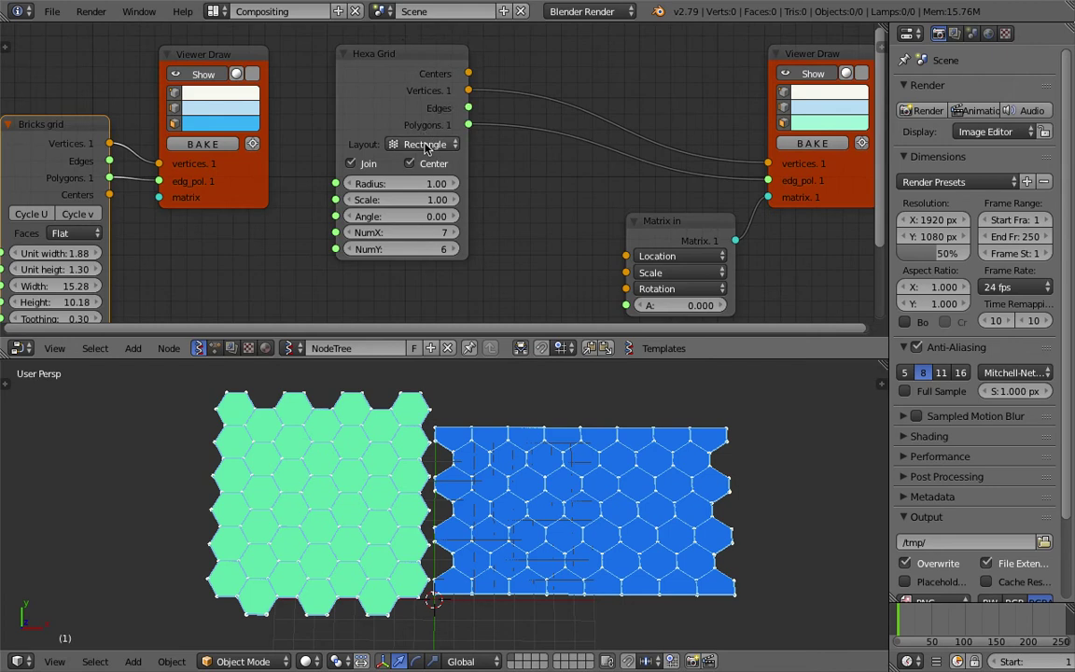
click(425, 146)
click(427, 91)
click(431, 146)
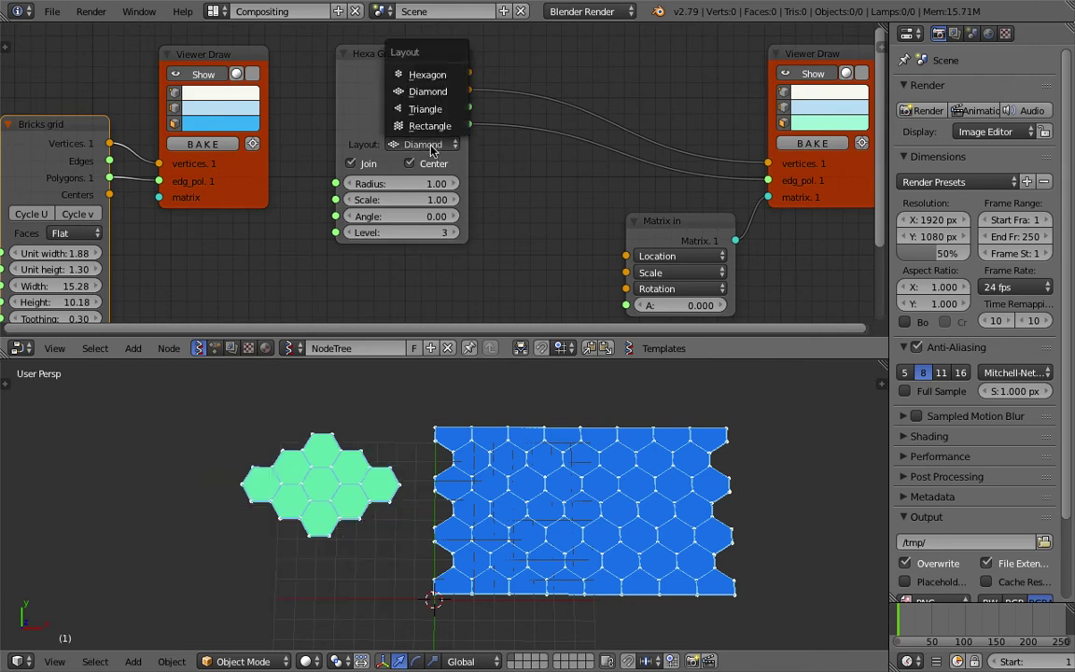
click(429, 78)
click(422, 143)
click(425, 109)
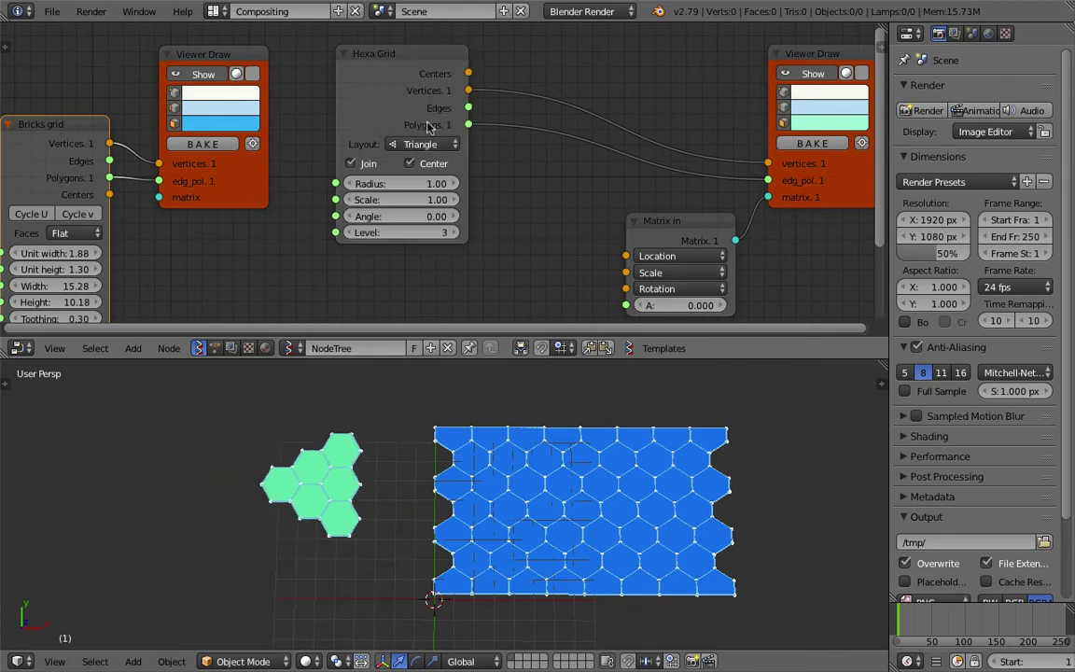
click(427, 143)
click(429, 126)
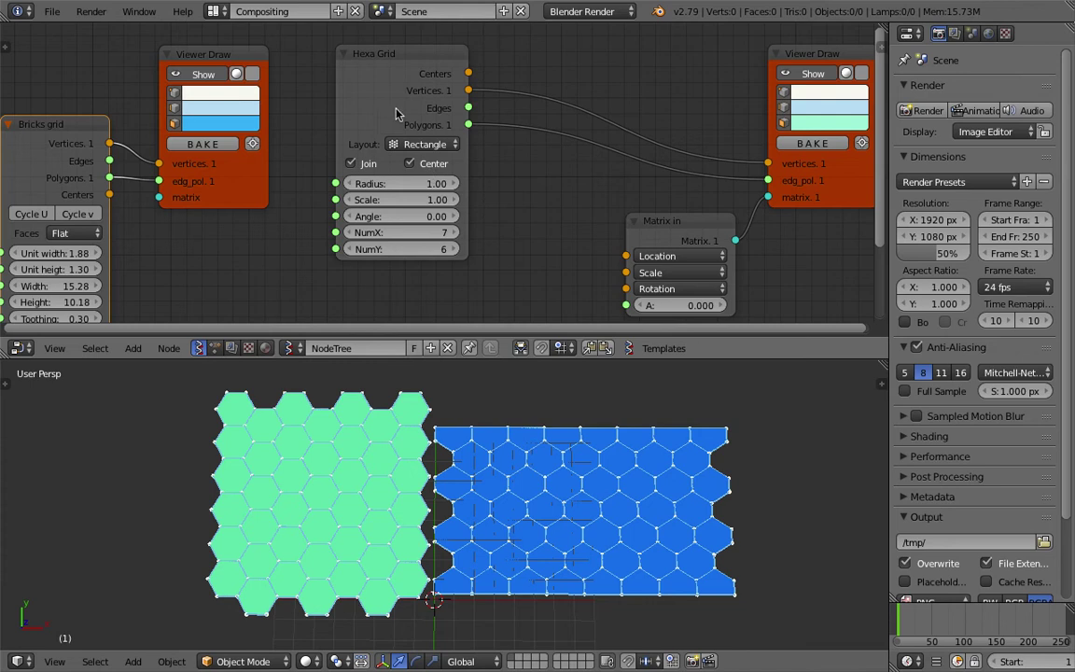
Delete the Hexa Grid node together with its Viewer Draw and Matrix in nodes
key(x)
right_click(826, 175)
key(x)
right_click(692, 225)
key(x)
Reposition the Bricks grid node and set its Toothing to 0.36 and Toothing Random to 1.00
middle_drag(329, 163, 621, 142)
drag(344, 148, 300, 97)
middle_drag(298, 106, 274, 86)
drag(280, 229, 373, 243)
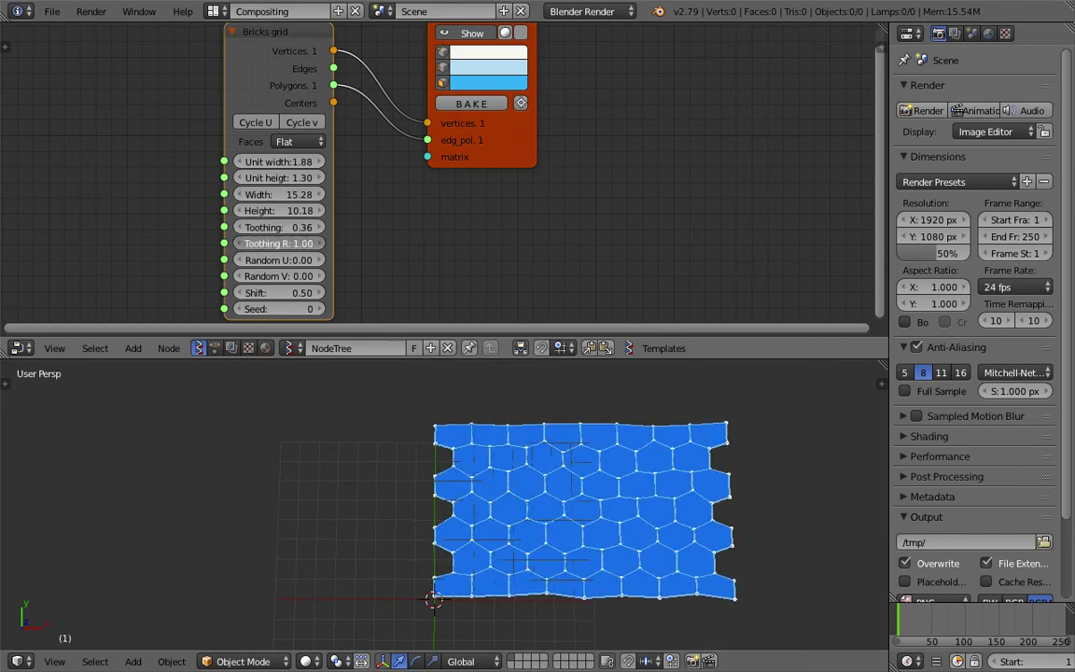
scroll(698, 504, up, 2)
shift+middle_drag(494, 482, 492, 482)
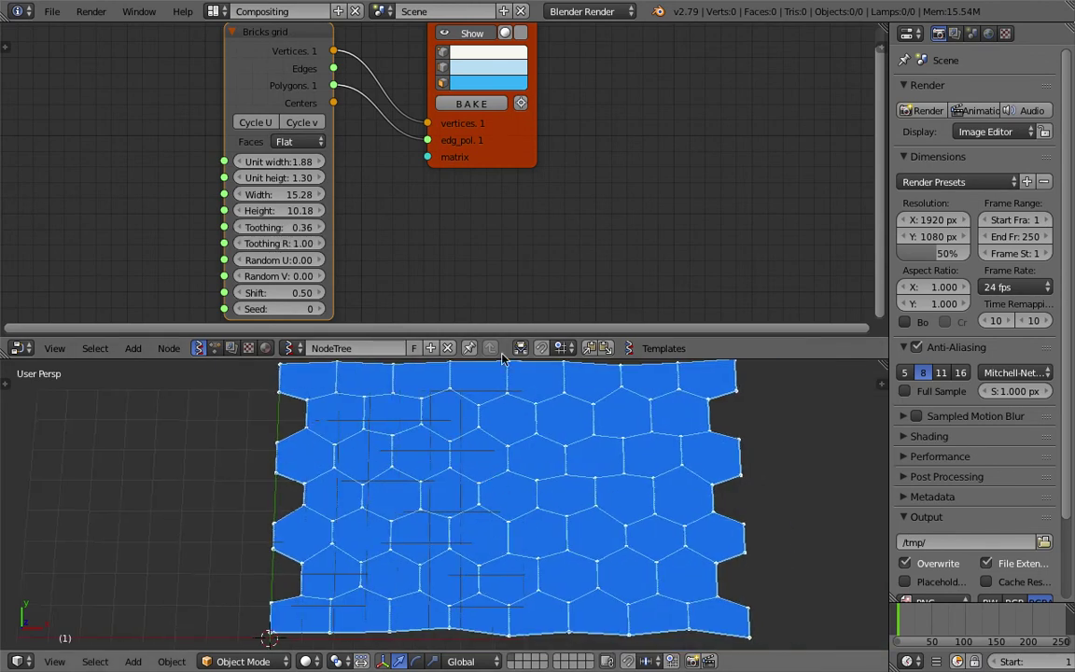
Widen the Bricks grid node and set Random U to 0.63, Random V to 0.03, Shift to 0.53 and Seed to 15
middle_drag(438, 223, 440, 199)
drag(230, 118, 170, 115)
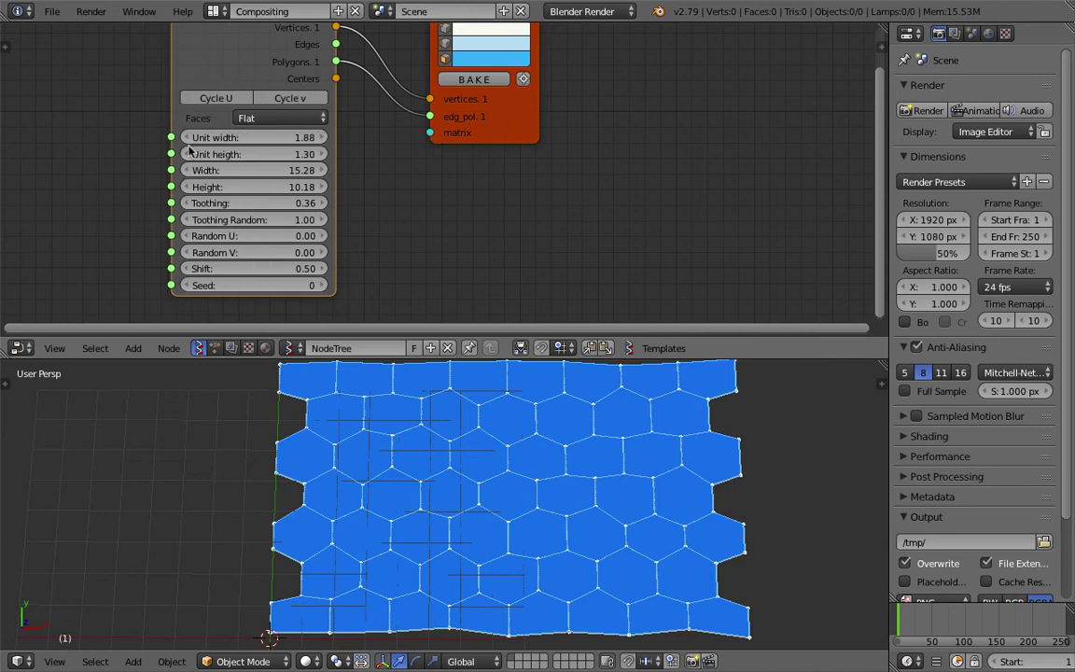
drag(219, 235, 276, 269)
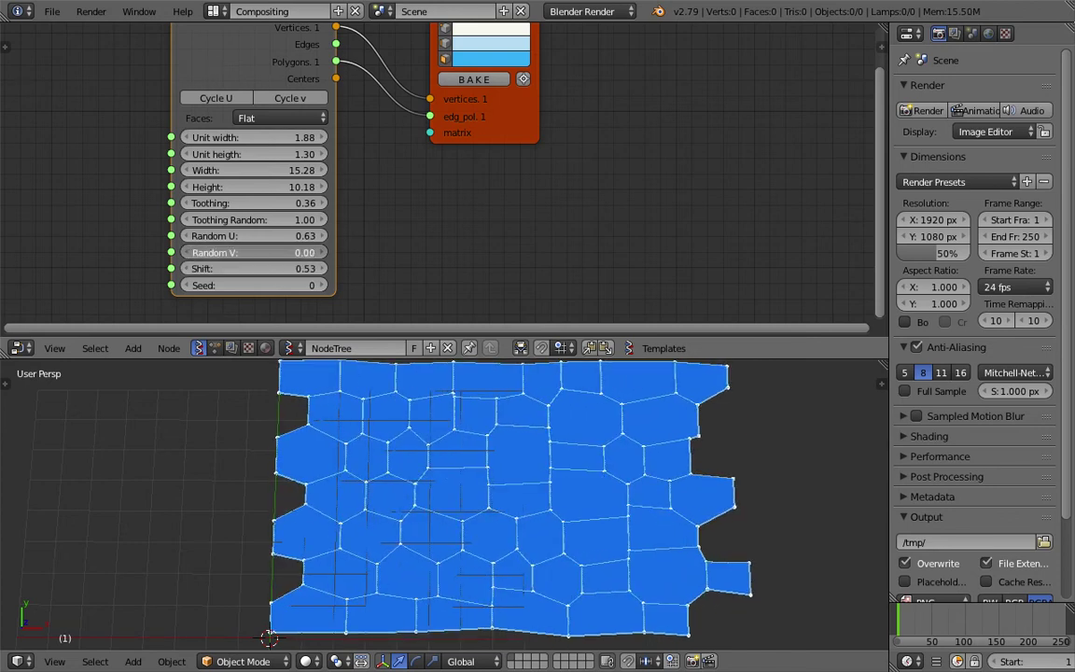
drag(267, 253, 293, 283)
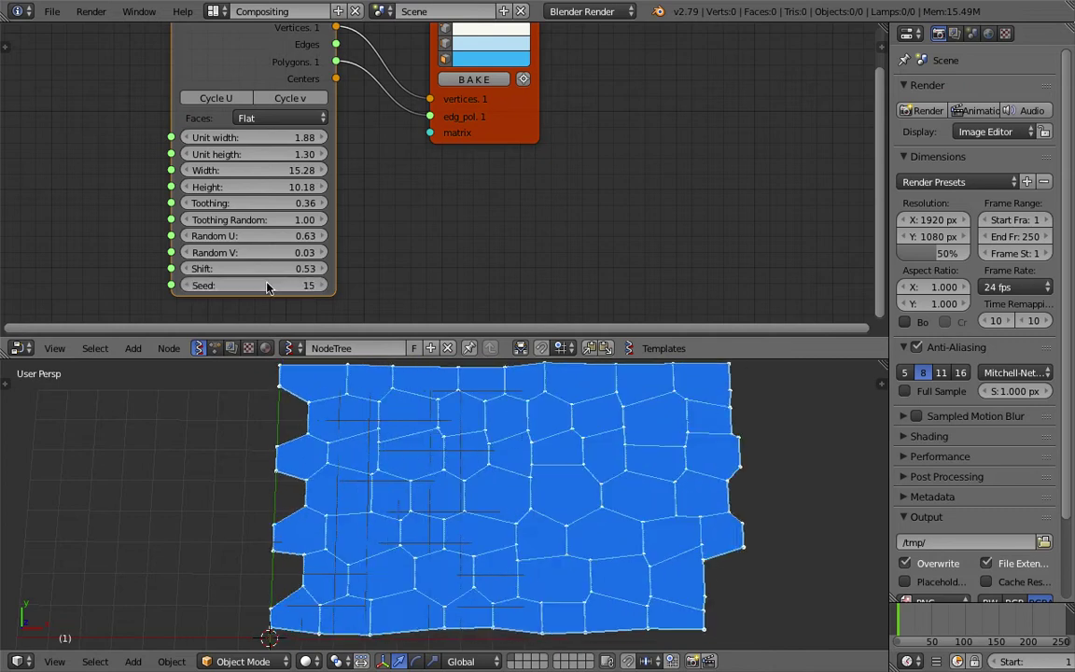
middle_drag(588, 424, 573, 421)
middle_drag(398, 224, 417, 205)
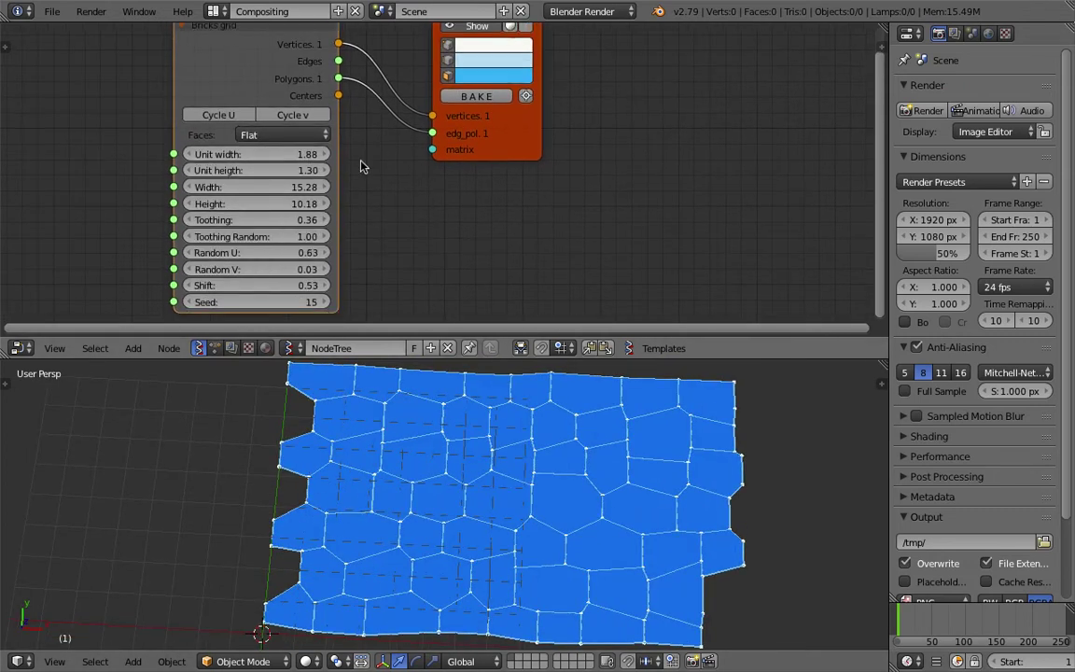
Try the Cycle U and Cycle V options on the Bricks grid, and turn both off again
click(243, 116)
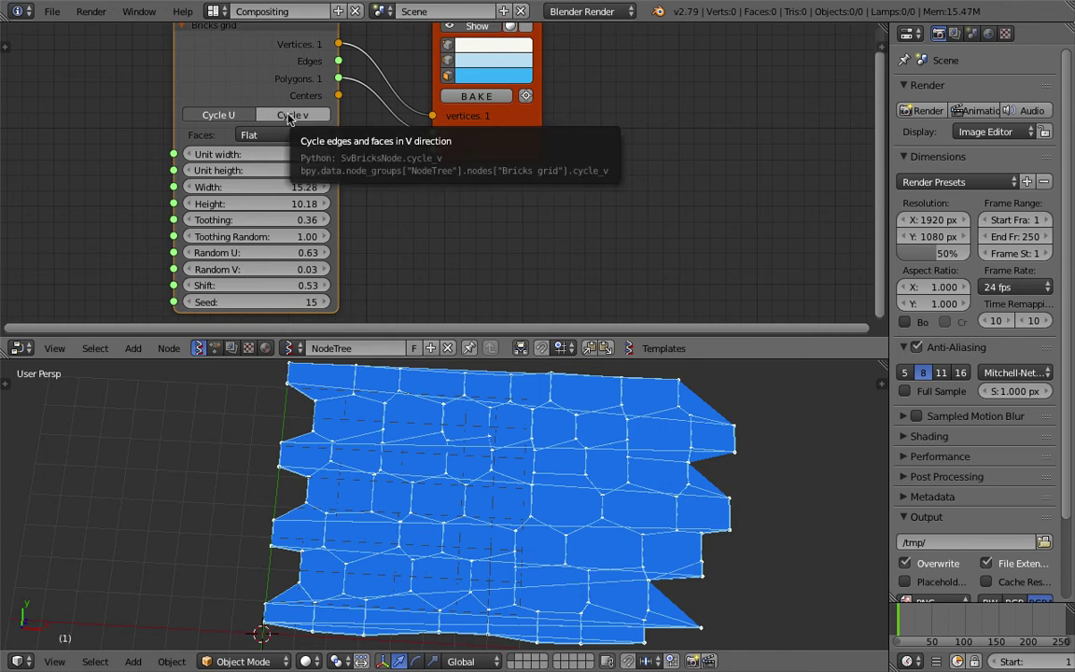
click(290, 117)
click(239, 116)
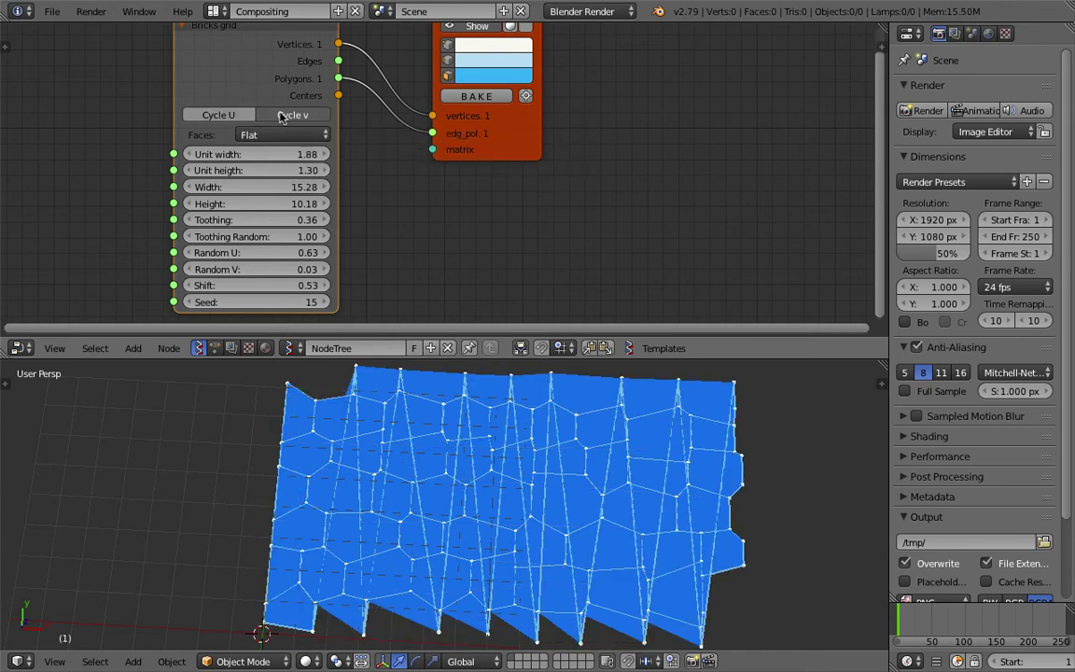
click(282, 116)
click(236, 116)
click(236, 116)
click(281, 116)
click(224, 117)
click(277, 116)
click(234, 115)
click(280, 115)
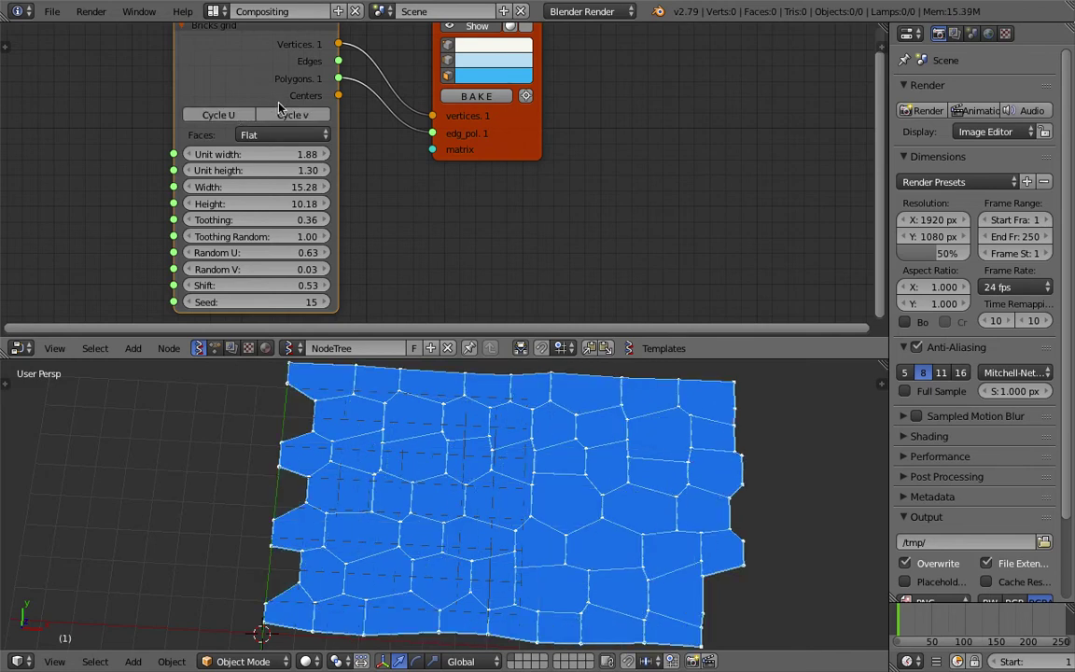
Try the Stitch and Centers face modes on the Bricks grid, and return Faces to Flat
scroll(237, 94, down, 1)
drag(449, 144, 383, 162)
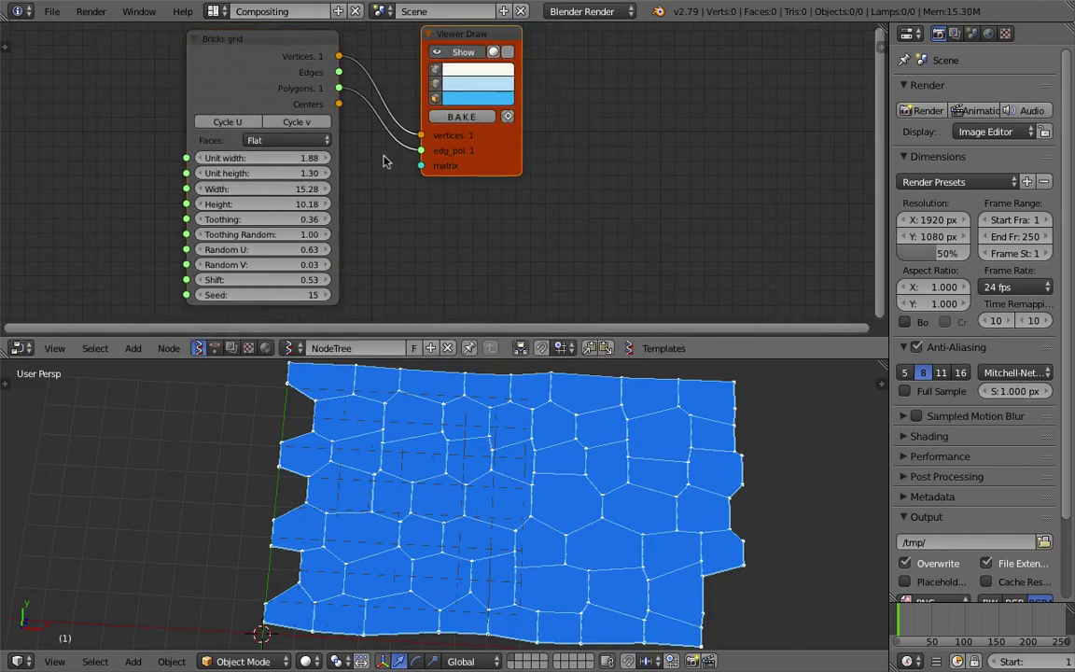
click(318, 142)
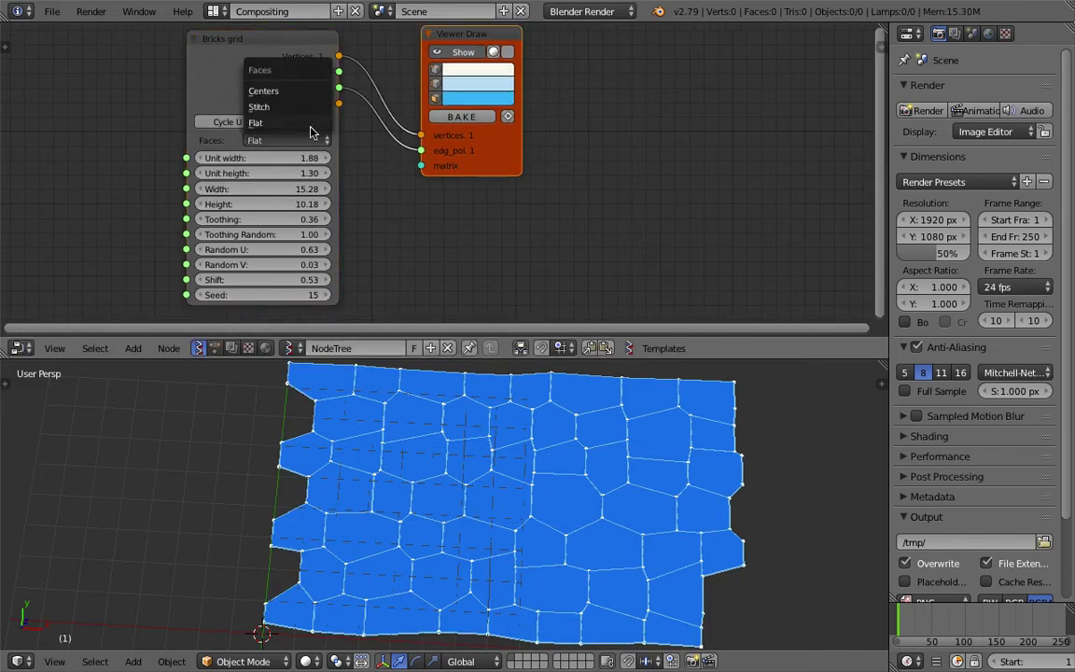
click(311, 110)
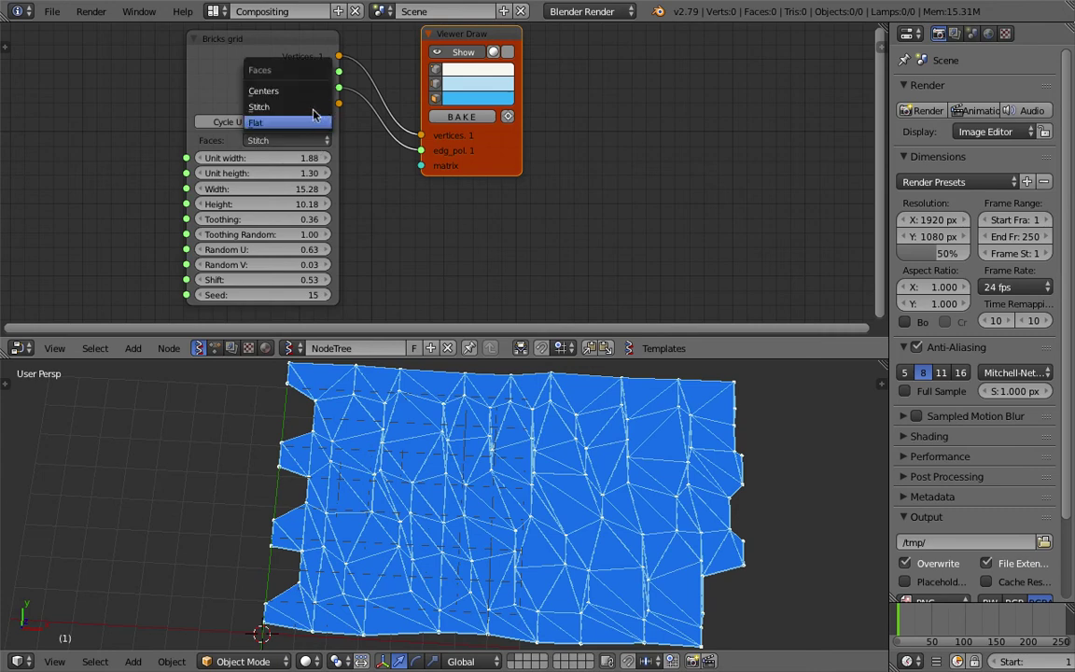
click(314, 93)
click(298, 138)
click(308, 123)
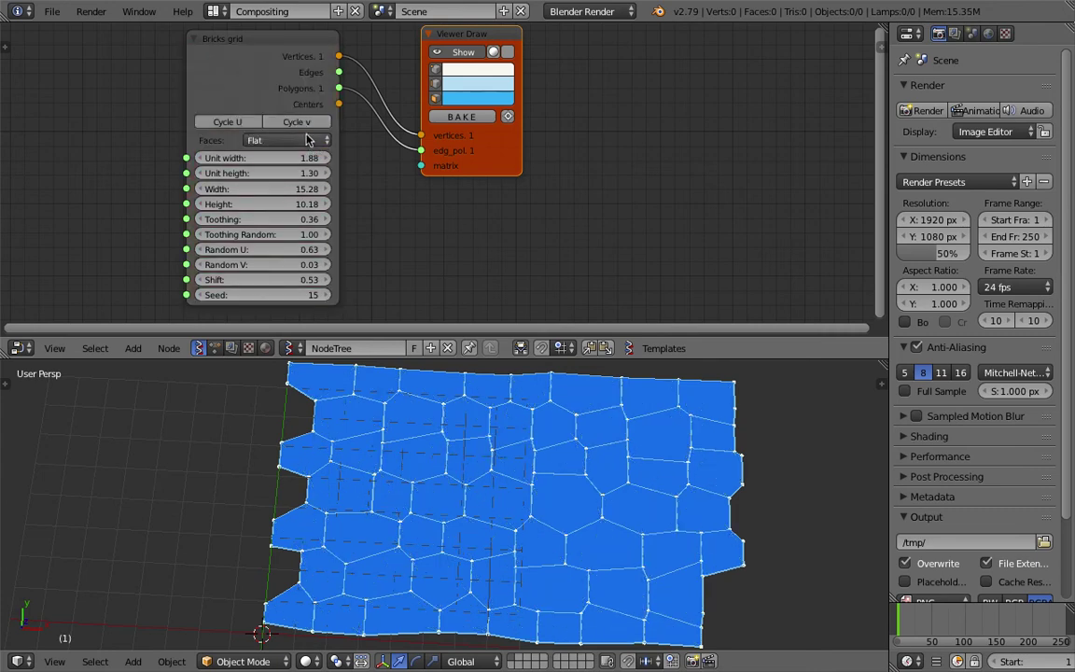
click(299, 138)
click(308, 108)
click(301, 139)
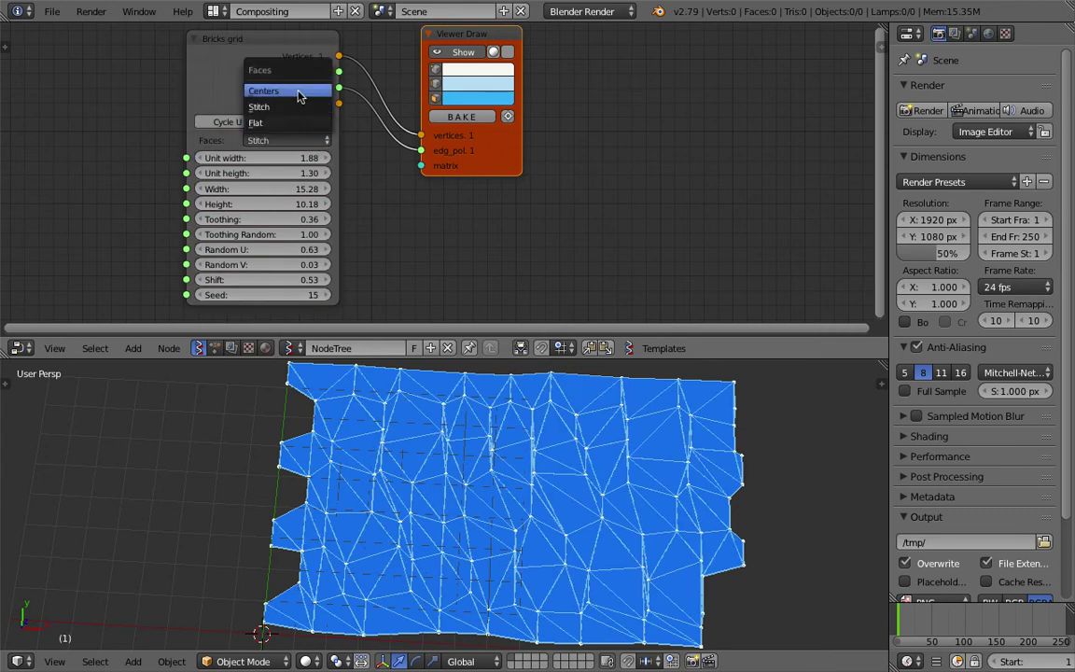
click(299, 94)
click(280, 139)
click(273, 123)
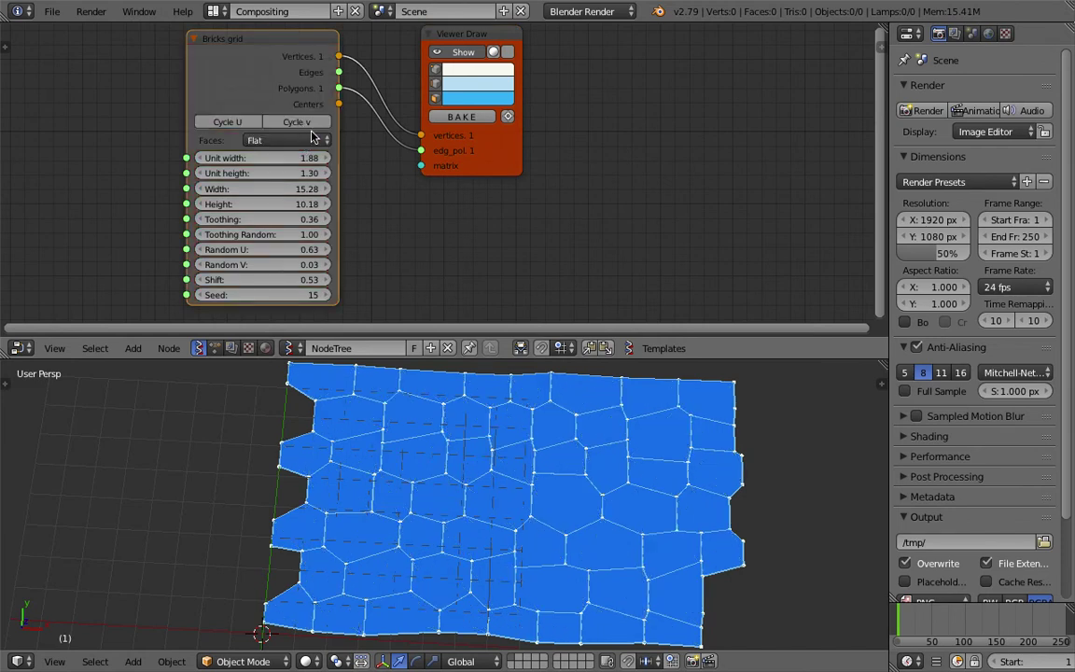
Widen the Bricks grid node slightly, and add a widened Extrude Separate Faces node beside the Viewer Draw
drag(338, 161, 350, 162)
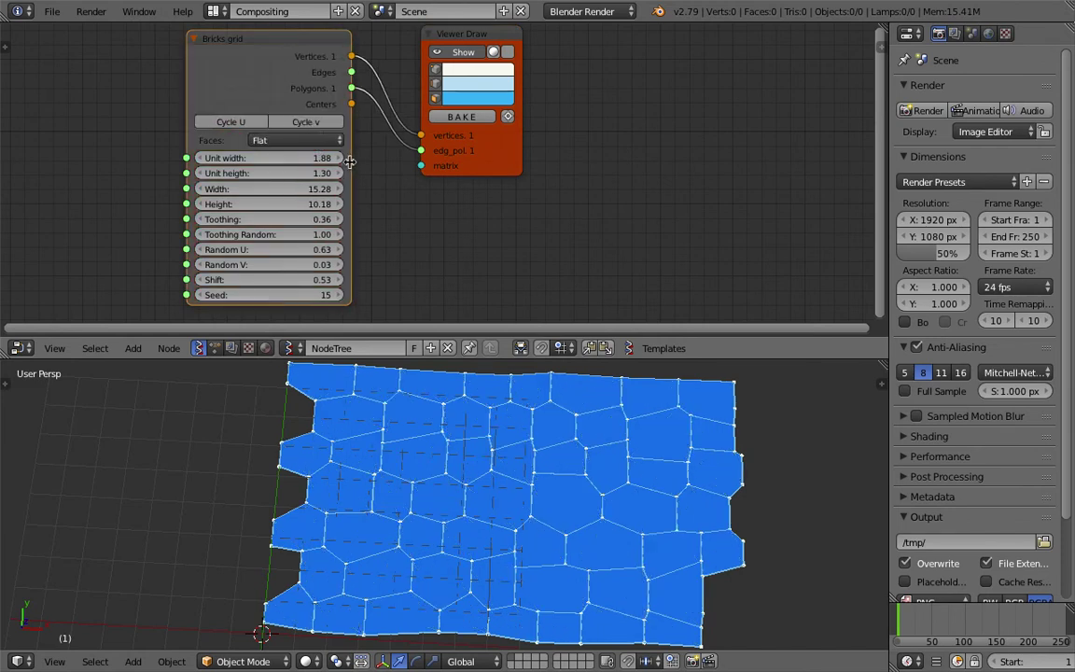
scroll(448, 201, down, 1)
middle_drag(440, 237, 410, 235)
mouse_move(516, 475)
middle_down()
mouse_move(485, 410)
mouse_move(531, 508)
mouse_move(504, 480)
middle_up()
middle_drag(542, 207, 504, 212)
key(shift+a)
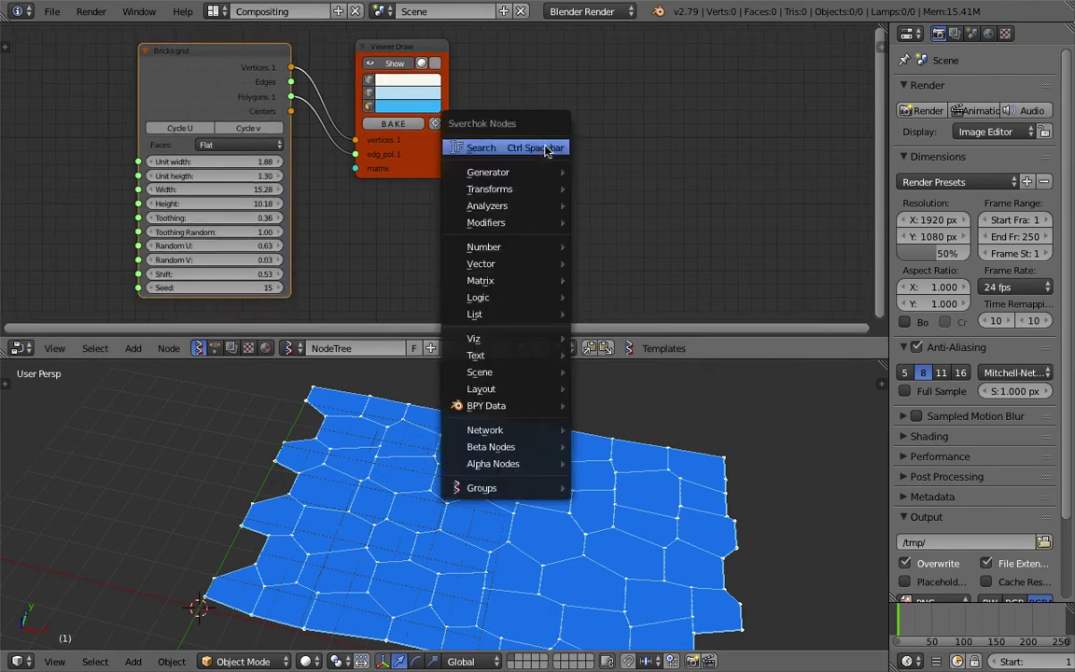
click(547, 148)
text(extru)
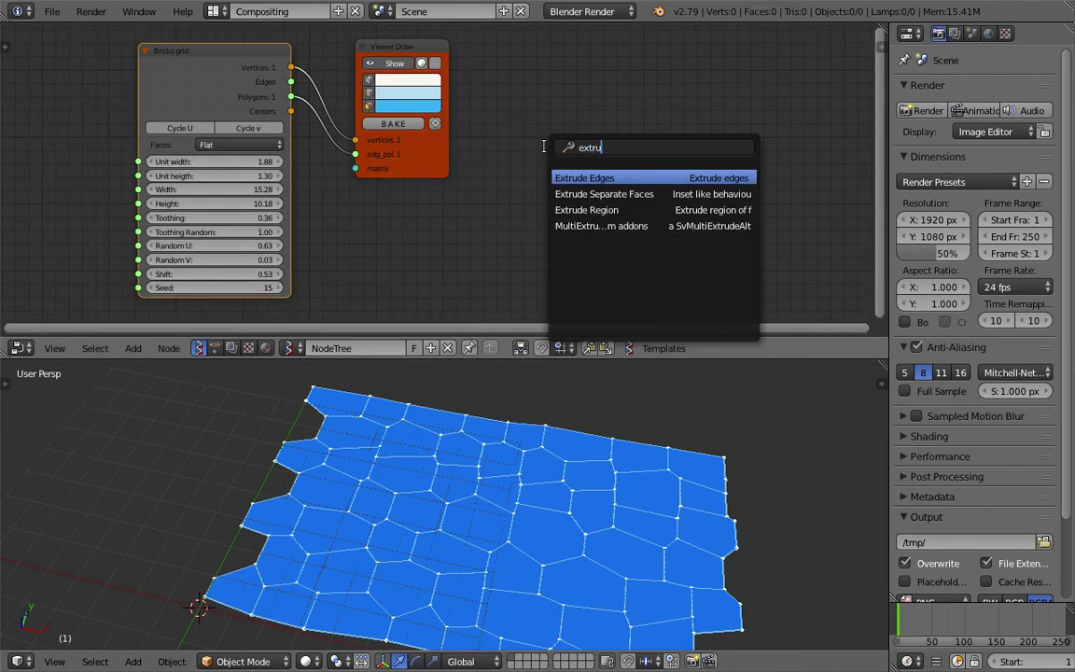
key(Down)
key(Return)
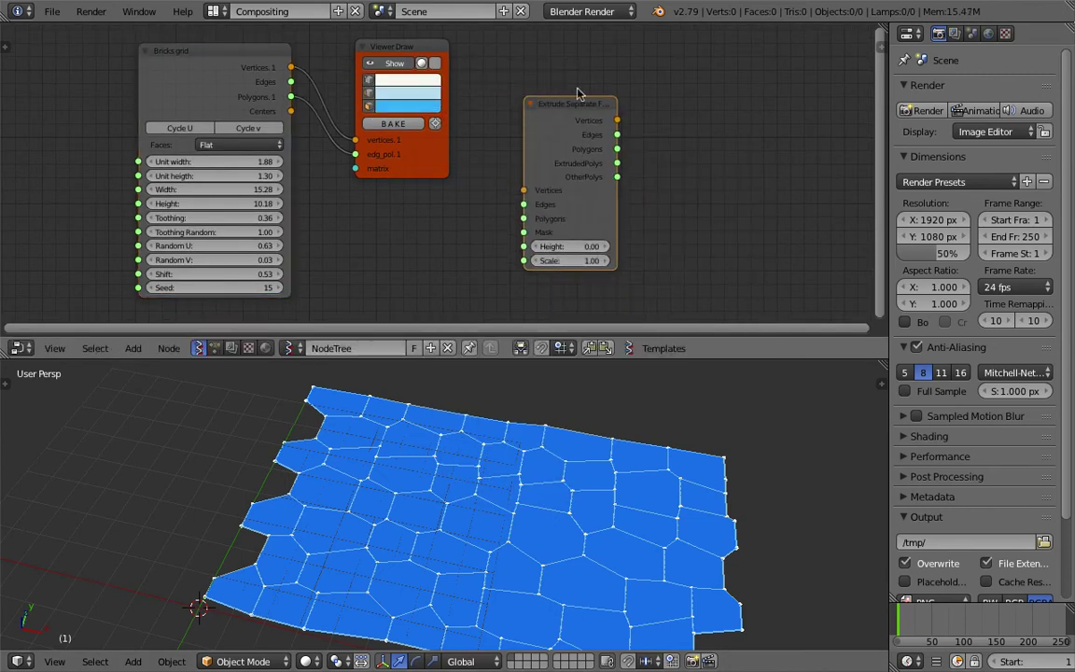
click(616, 110)
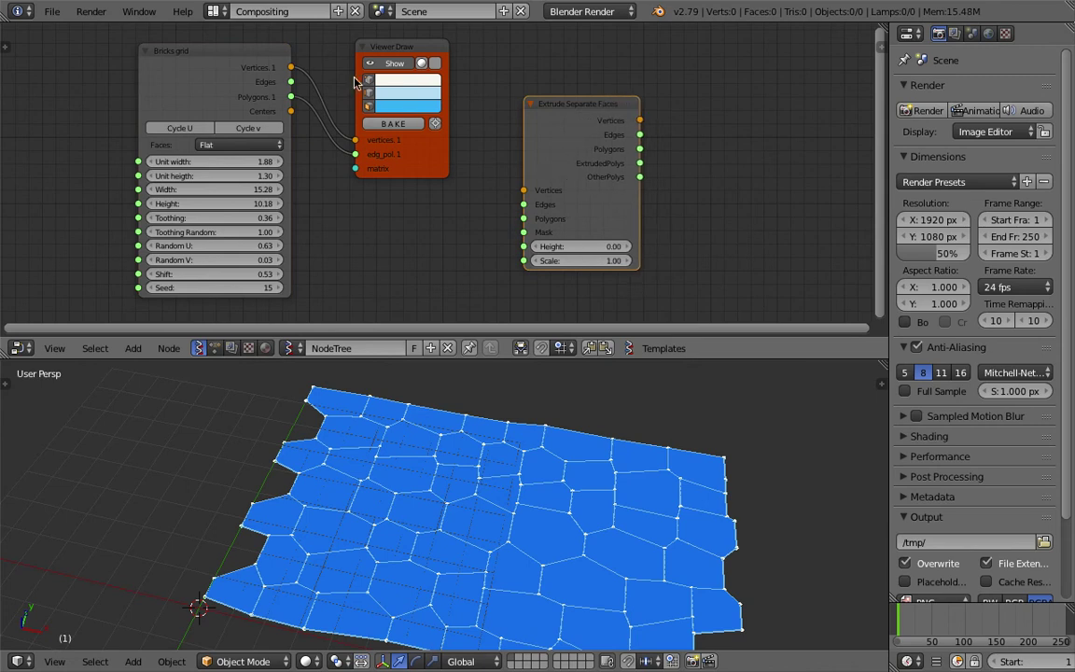
Link the Bricks grid's vertices and polygons to Extrude Separate Faces with Height 0.24 and Scale 0.97, and hide the grid's Viewer Draw
drag(355, 139, 457, 169)
drag(524, 193, 525, 219)
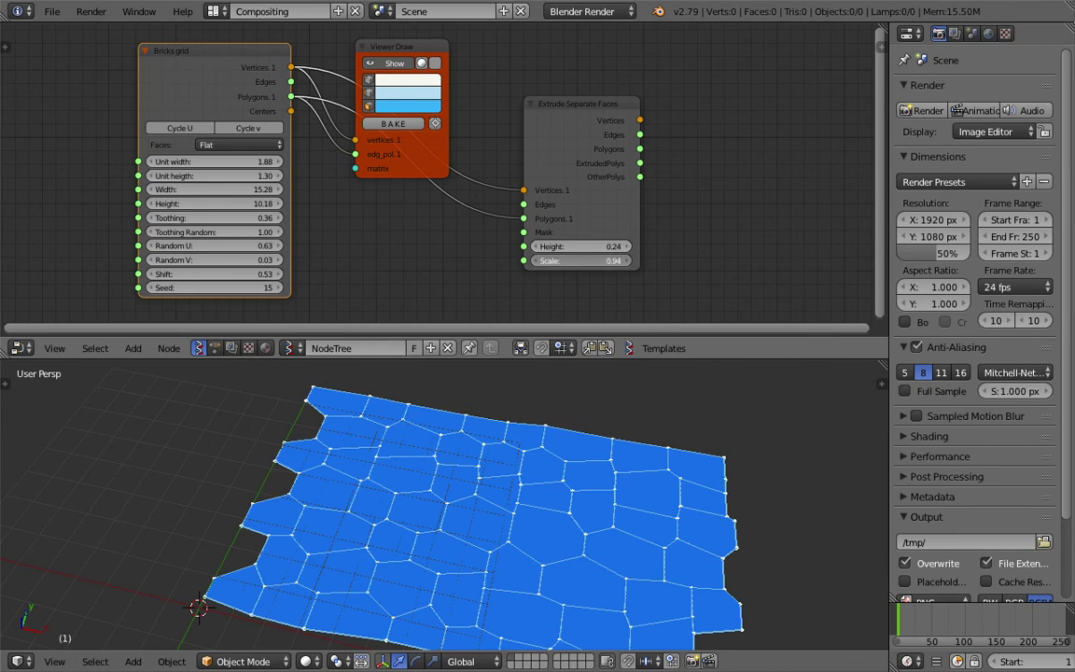
click(423, 60)
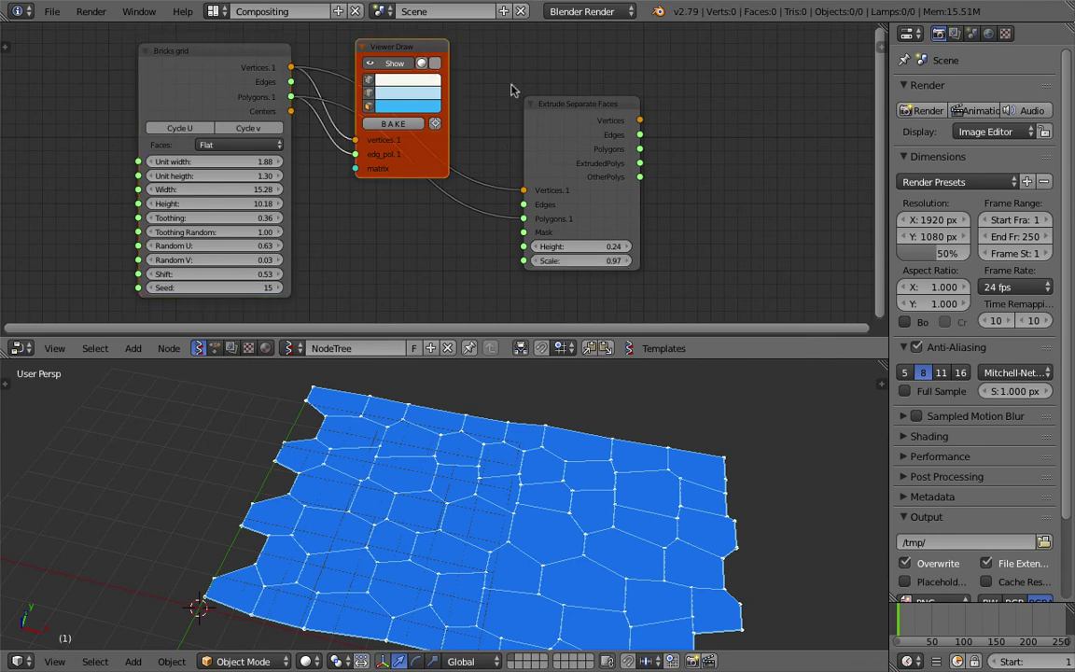
click(398, 63)
Add a second Viewer Draw node that displays the vertices and polygons of Extrude Separate Faces
click(561, 104)
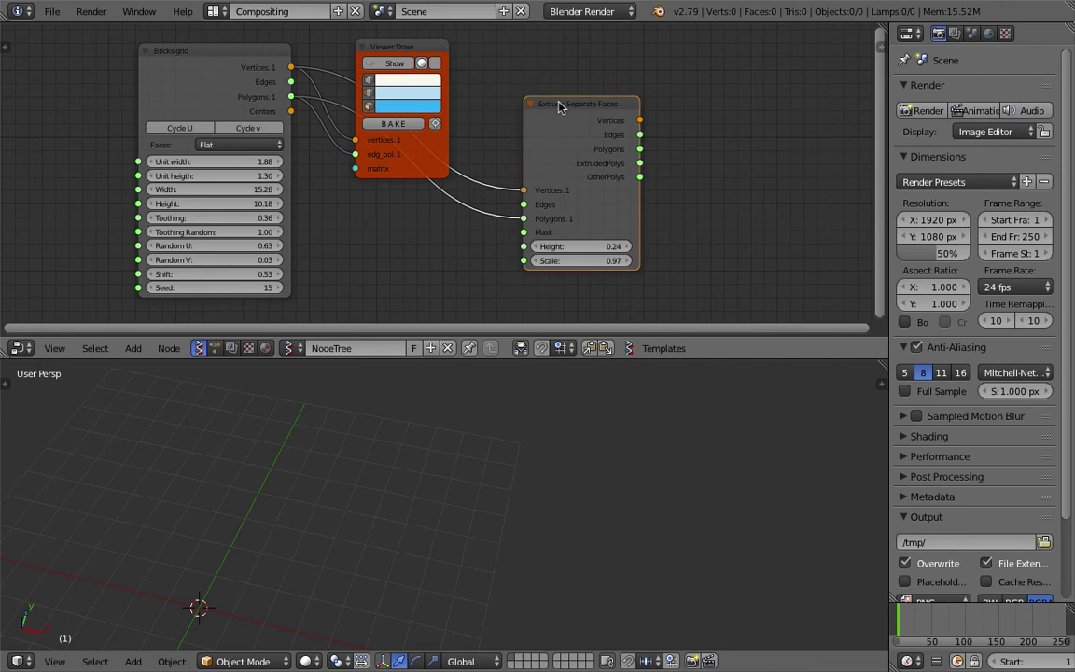
right_click(508, 100)
click(476, 99)
drag(685, 105, 704, 104)
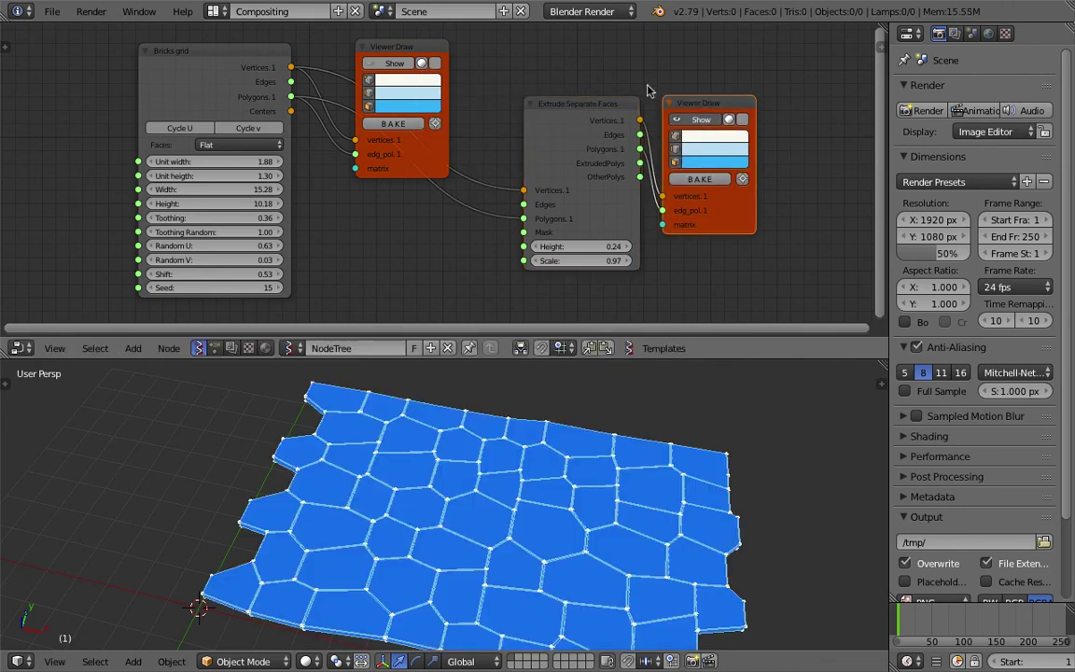
Set the Extrude Separate Faces Height to 0.54 and Scale to 0.86, and shift the node slightly upward
middle_drag(572, 509, 579, 420)
drag(581, 260, 554, 260)
middle_drag(568, 495, 573, 292)
drag(596, 248, 618, 247)
key(ctrl+s)
click(595, 244)
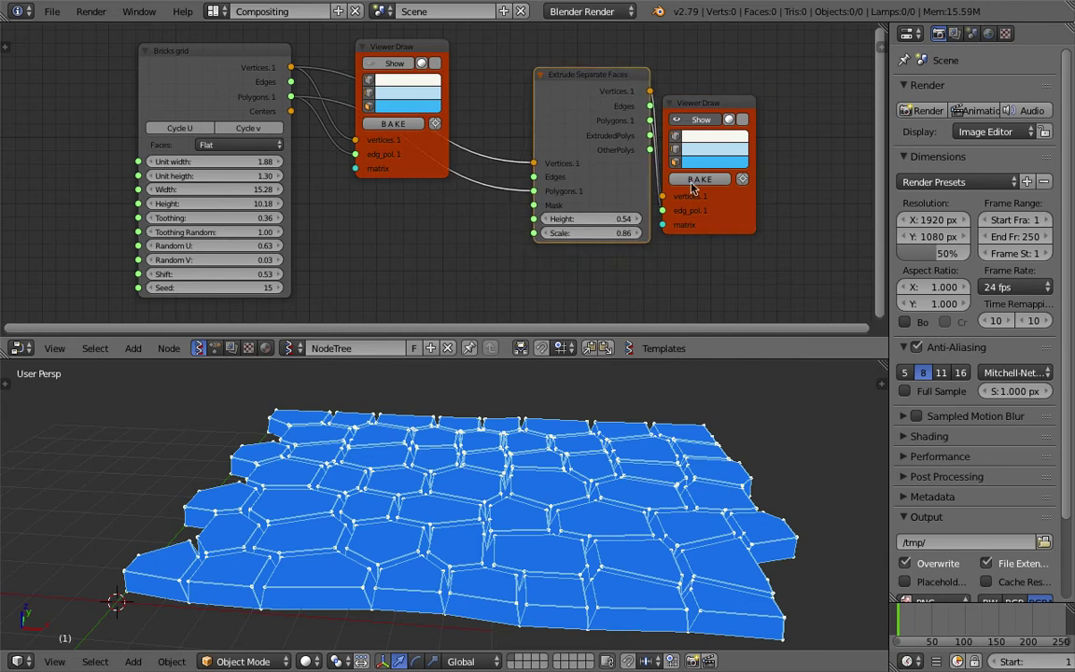
scroll(383, 198, up, 2)
key(alt+space)
text(rndom)
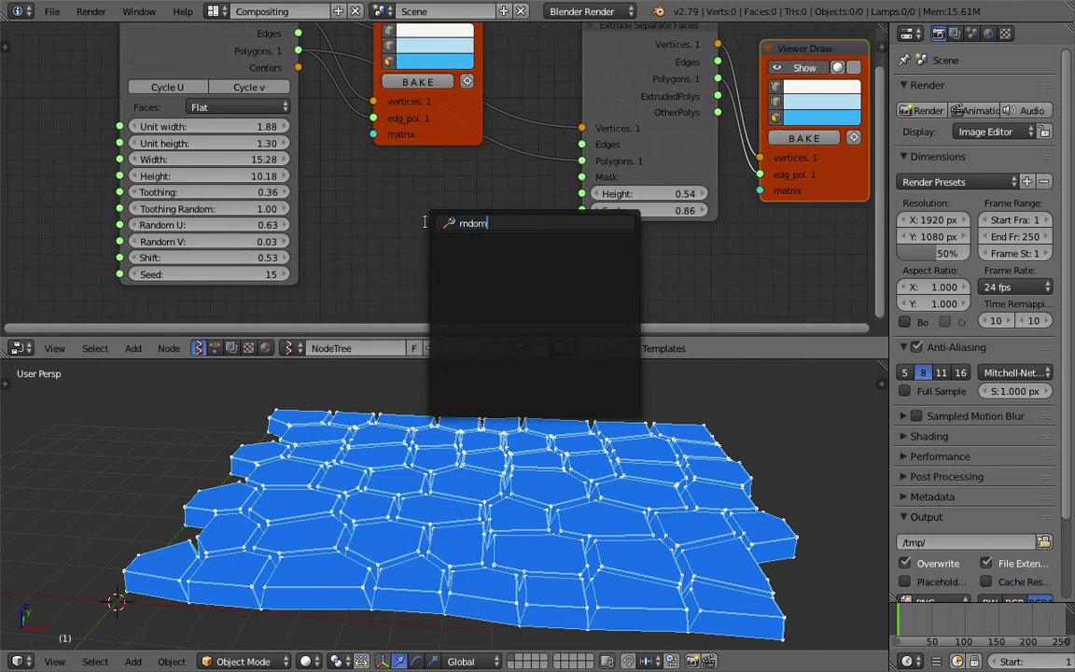
text(i)
key(BackSpace)
key(BackSpace)
key(BackSpace)
key(BackSpace)
key(BackSpace)
text(andom)
key(Return)
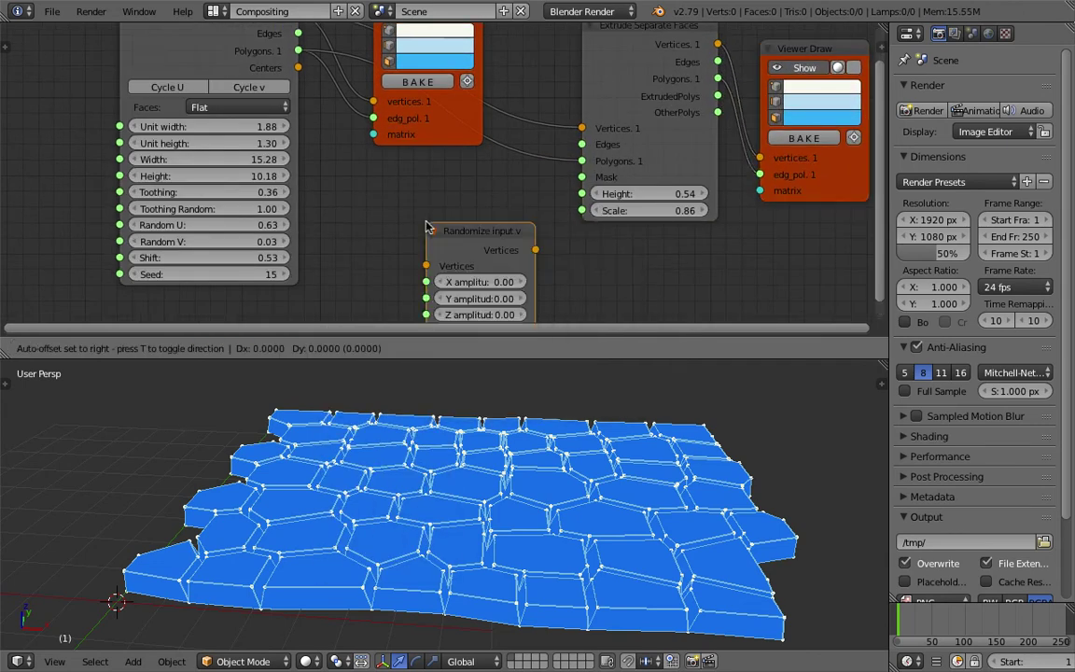
right_click(426, 227)
Add a Random Num Gen node below the first Viewer Draw, set it to Float, and link its value to the extrusion Height
key(shift+a)
click(426, 225)
text(random n)
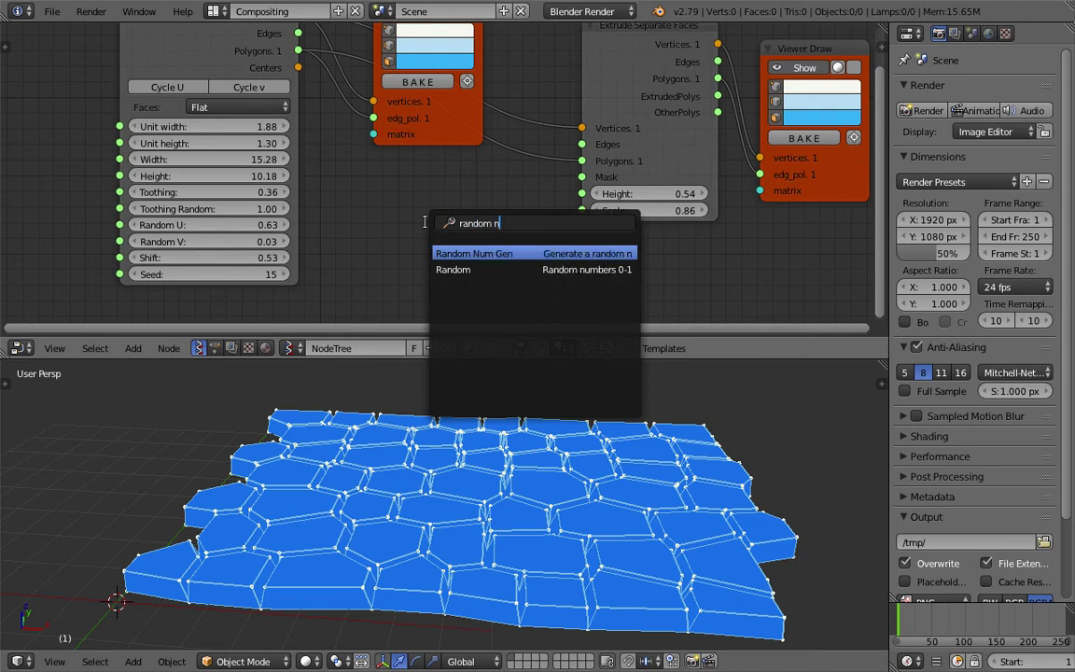
key(Return)
click(382, 194)
middle_drag(381, 194, 385, 146)
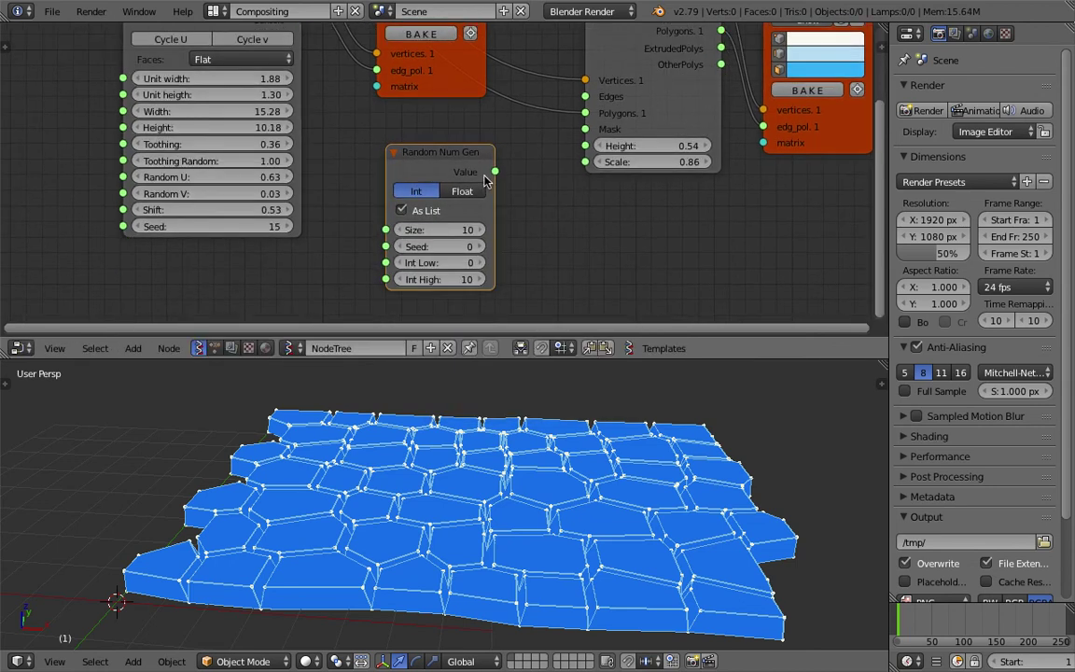
drag(495, 171, 585, 146)
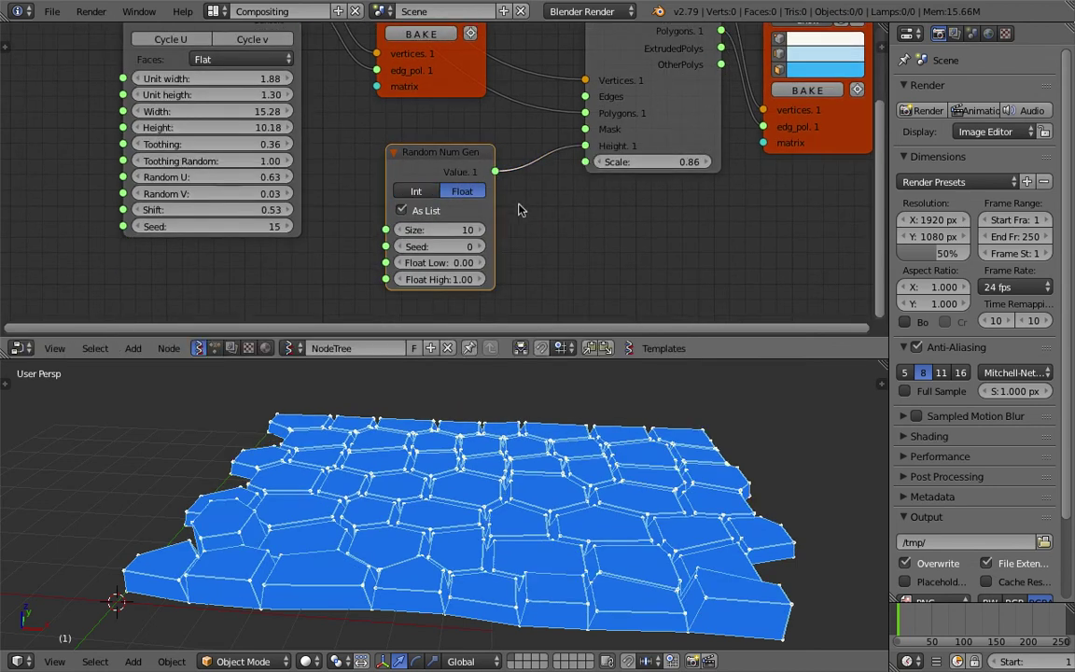
Set the Random Num Gen node's Size to 200, Seed to 23, Float Low to 0.27 and Float High to 1.36
text(0)
key(Return)
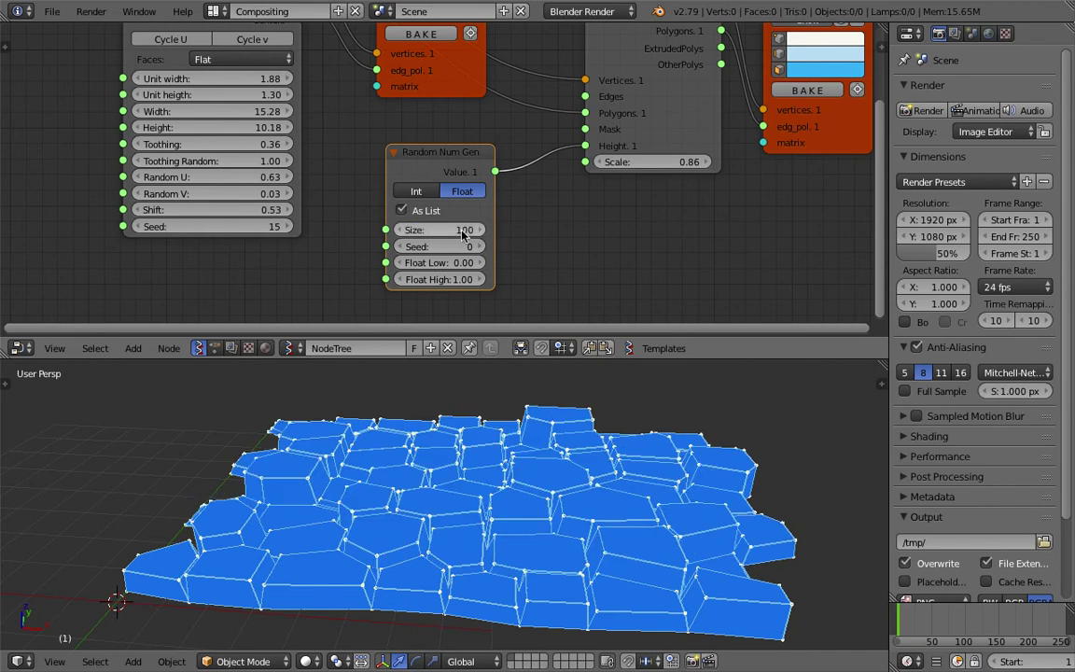
drag(462, 262, 411, 279)
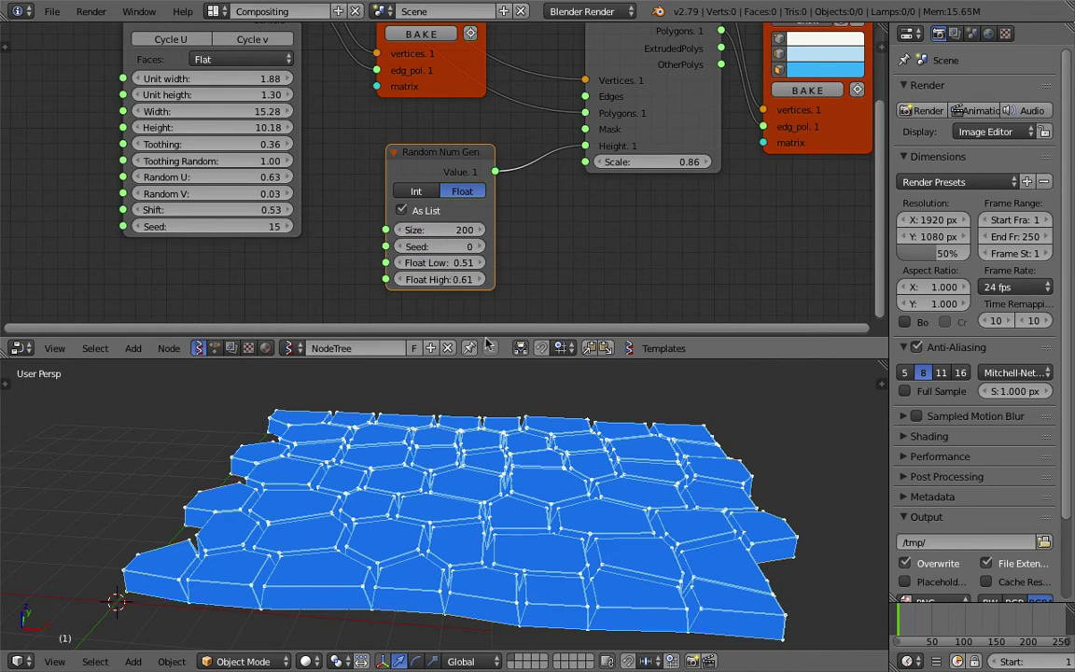
middle_drag(485, 344, 461, 304)
drag(455, 246, 478, 263)
Enable Matcap and Ambient Occlusion in the 3D view's shading settings
middle_drag(588, 471, 439, 491)
middle_drag(736, 185, 644, 223)
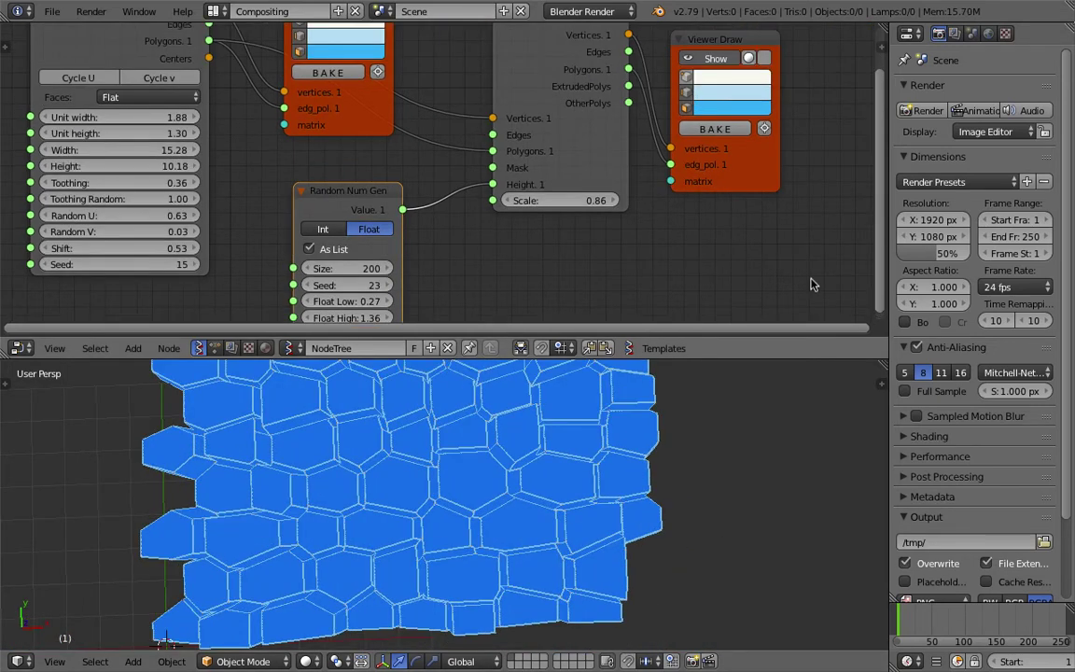
key(n)
scroll(815, 560, down, 6)
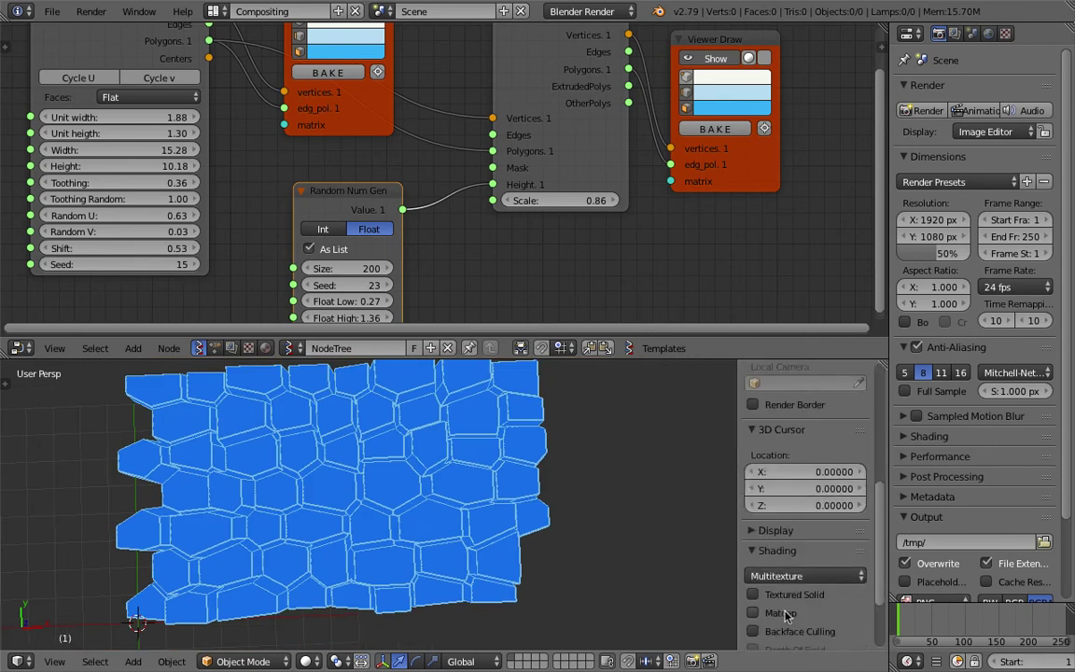
click(785, 613)
scroll(786, 611, down, 5)
click(784, 575)
Set the Bricks grid's Seed to 50
middle_drag(601, 562, 504, 534)
scroll(559, 509, up, 1)
scroll(504, 534, down, 1)
drag(101, 264, 154, 264)
scroll(573, 297, down, 2)
scroll(526, 445, down, 1)
middle_drag(551, 442, 401, 424)
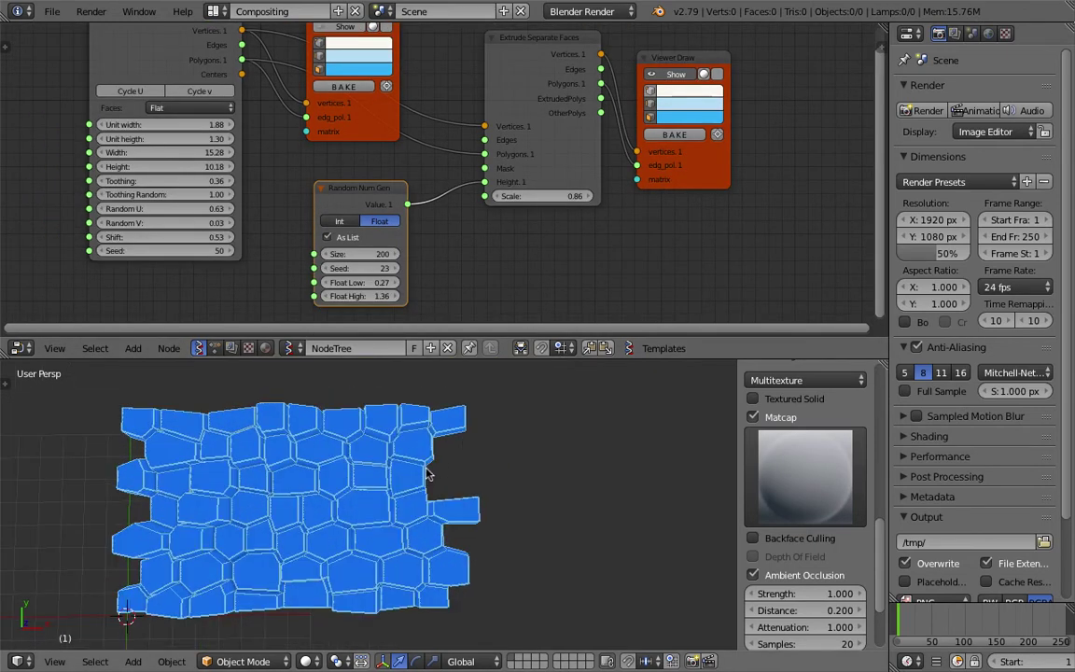
Bake the extruded grid to a mesh and move that mesh to the right of the live preview
right_click(379, 519)
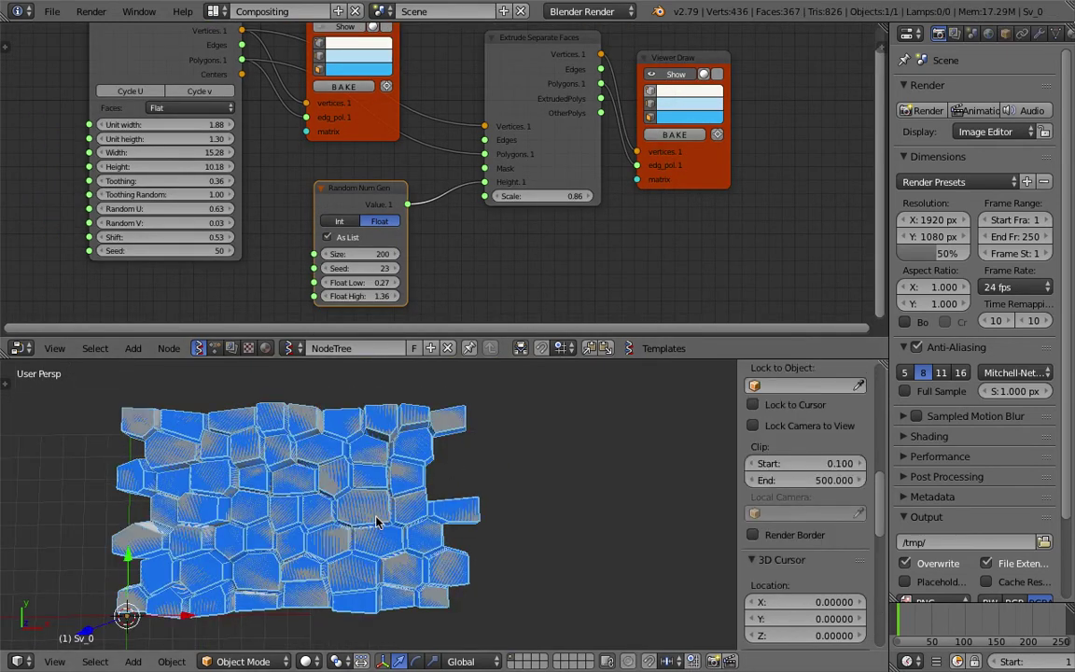
scroll(378, 520, down, 2)
key(g)
click(631, 514)
Set the Bricks grid's Seed to 94 and bake a second mesh from the extruded grid
drag(181, 253, 222, 253)
click(662, 137)
scroll(600, 307, down, 2)
shift+middle_drag(414, 494, 394, 415)
Move the first baked mesh up level with the live preview, and place the second baked mesh below the preview
key(g)
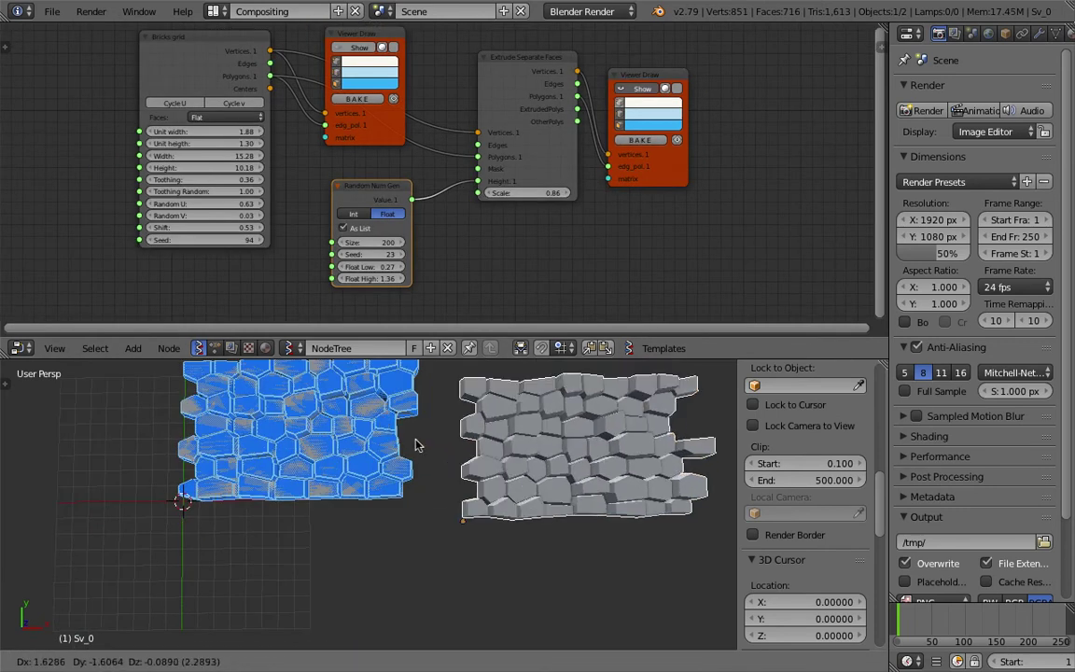
click(418, 423)
right_click(383, 405)
key(g)
click(377, 593)
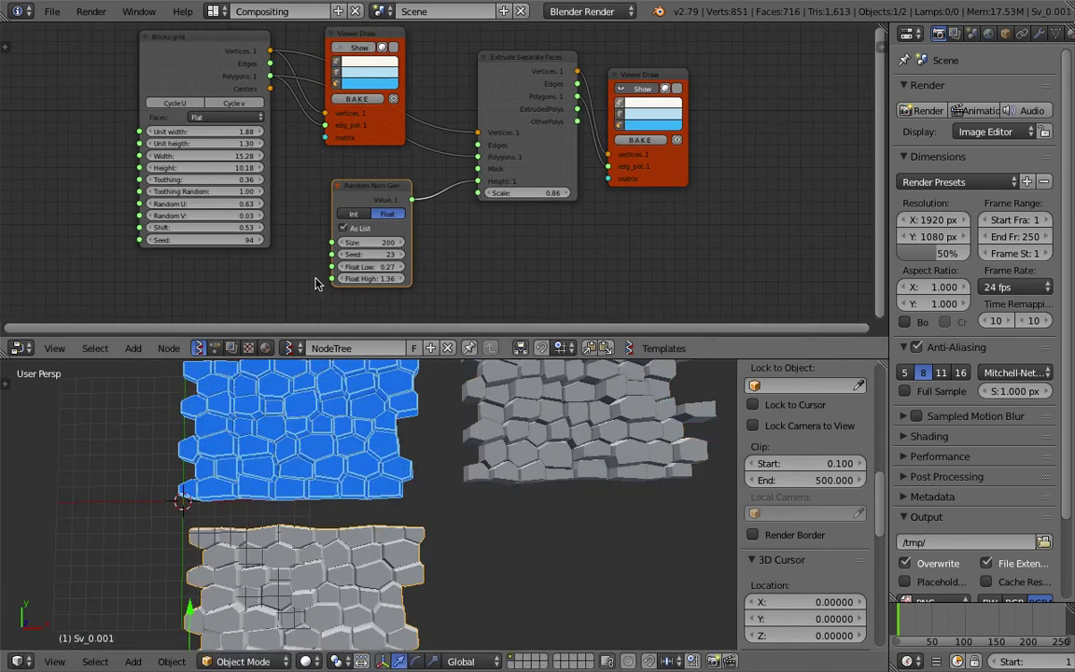
Set the Bricks grid's Seed to 165, bake a third mesh, and place it below the first baked mesh
drag(240, 243, 568, 145)
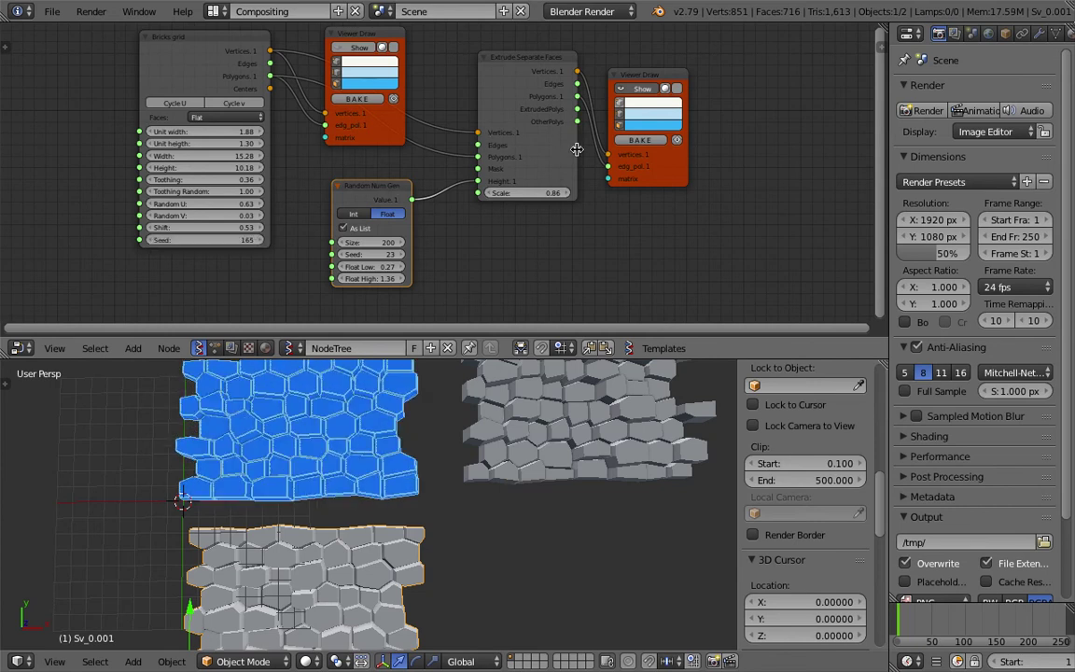
key(shift+d)
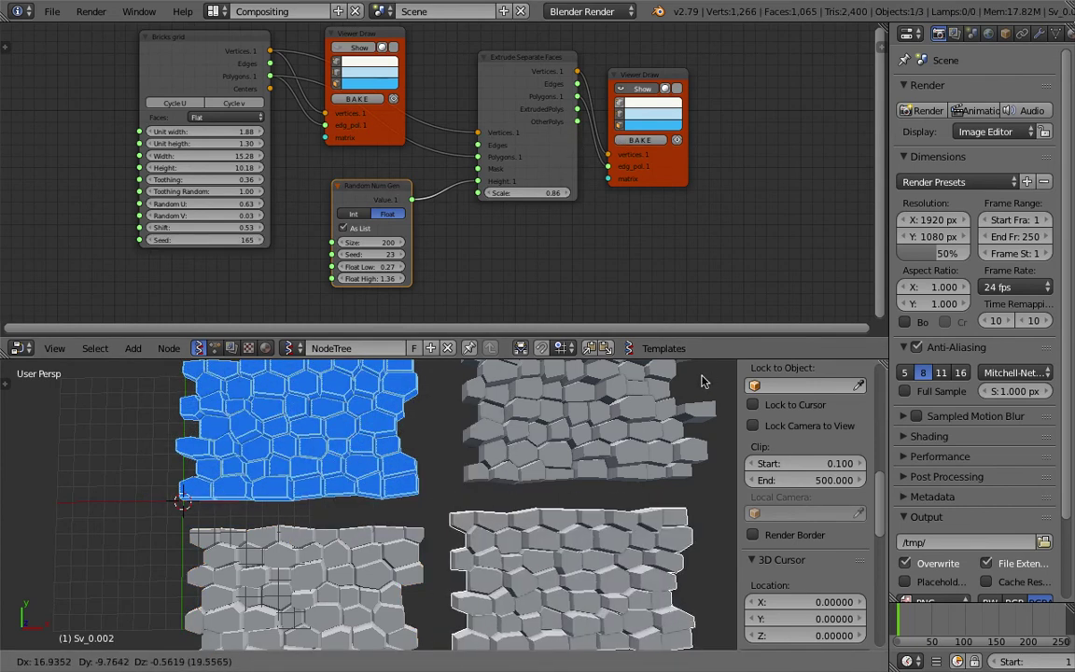
click(703, 382)
Examine the baked stone patterns and the live preview from several angles in a maximized 3D view, and return to the node layout
key(ctrl+Up)
scroll(479, 367, up, 3)
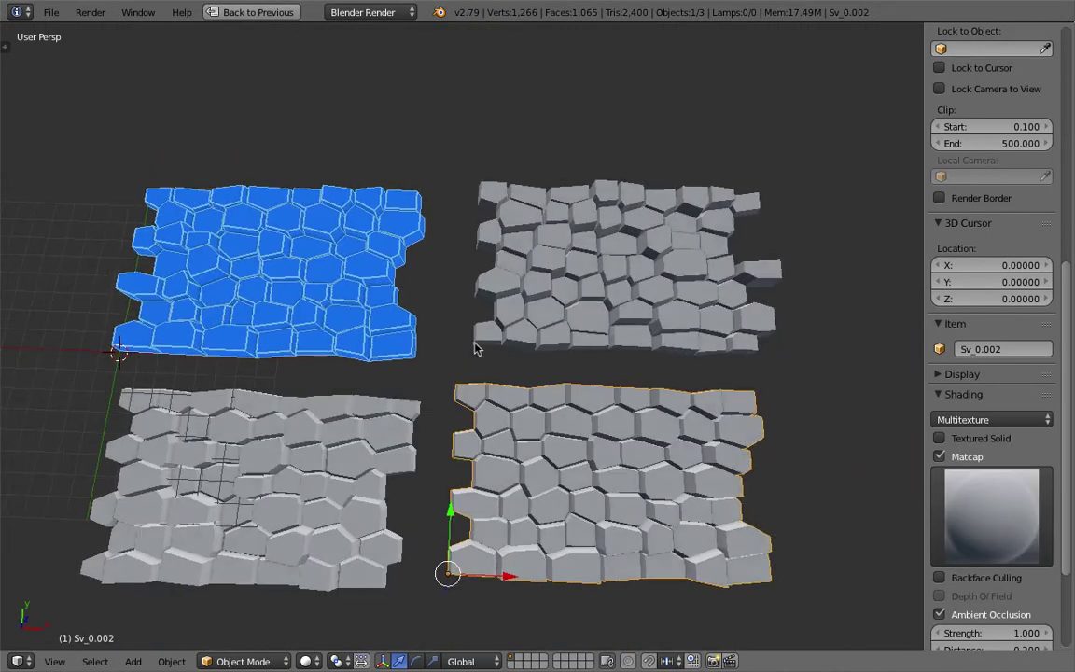
key(a)
middle_drag(475, 348, 319, 271)
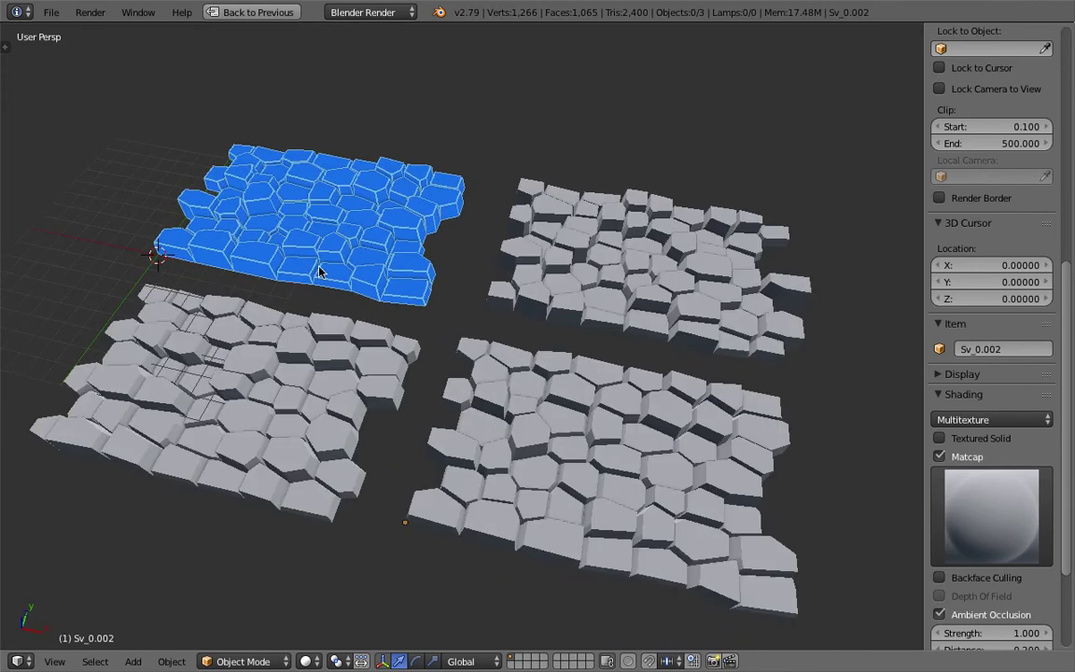
key(KP_Decimal)
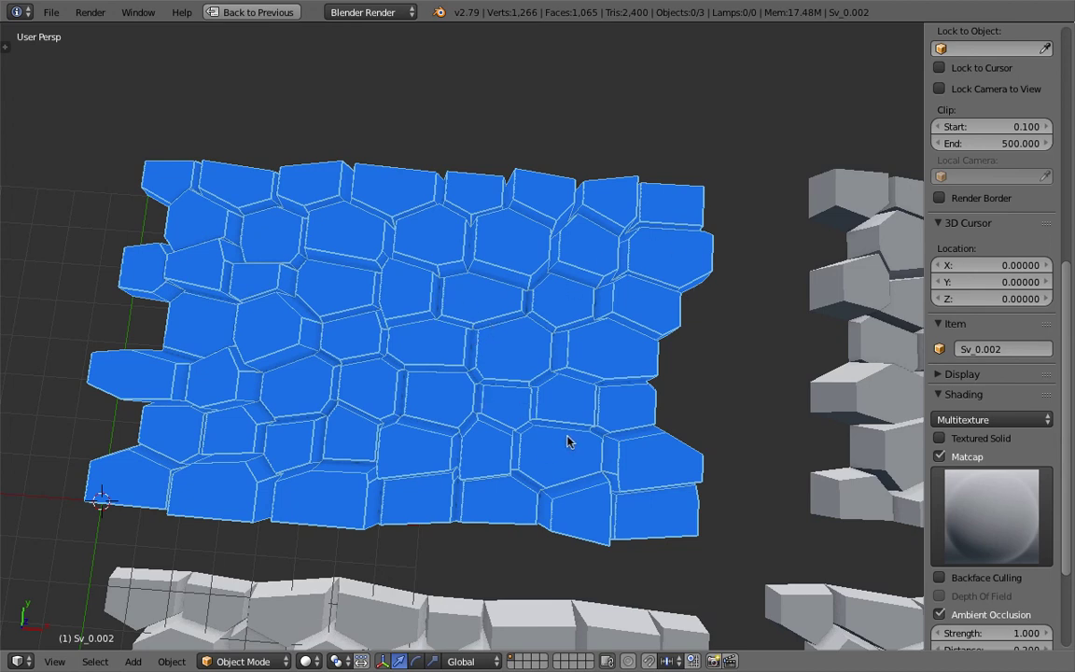
scroll(546, 426, down, 5)
shift+middle_drag(520, 410, 484, 331)
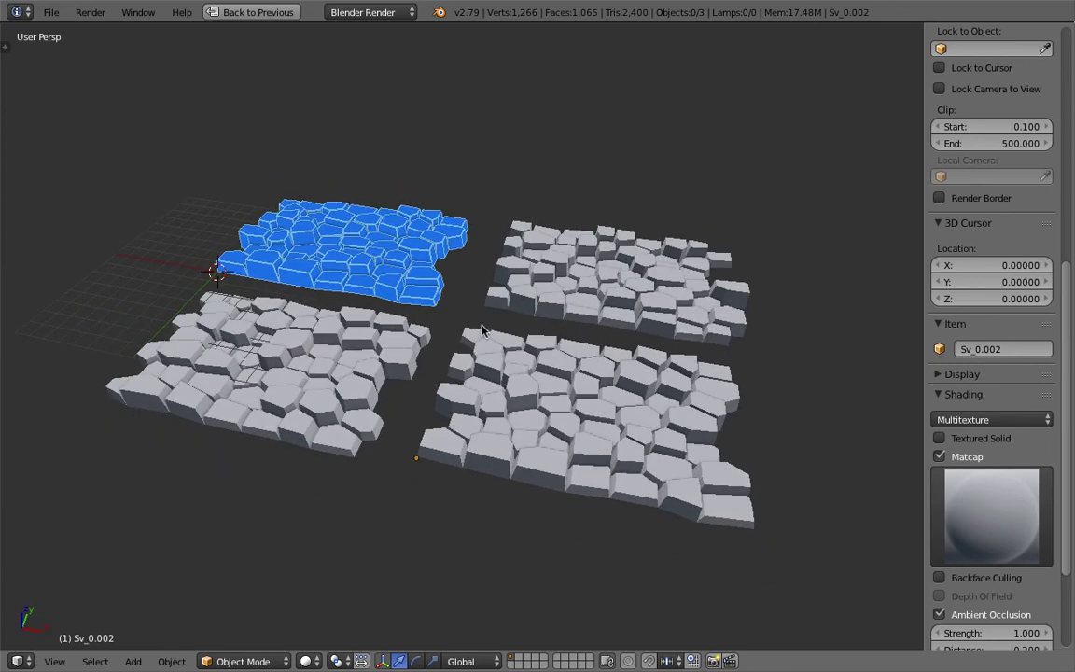
click(265, 14)
Move the Bricks grid node slightly farther away from the first Viewer Draw
scroll(288, 116, down, 2)
middle_drag(282, 140, 360, 189)
scroll(361, 188, up, 5)
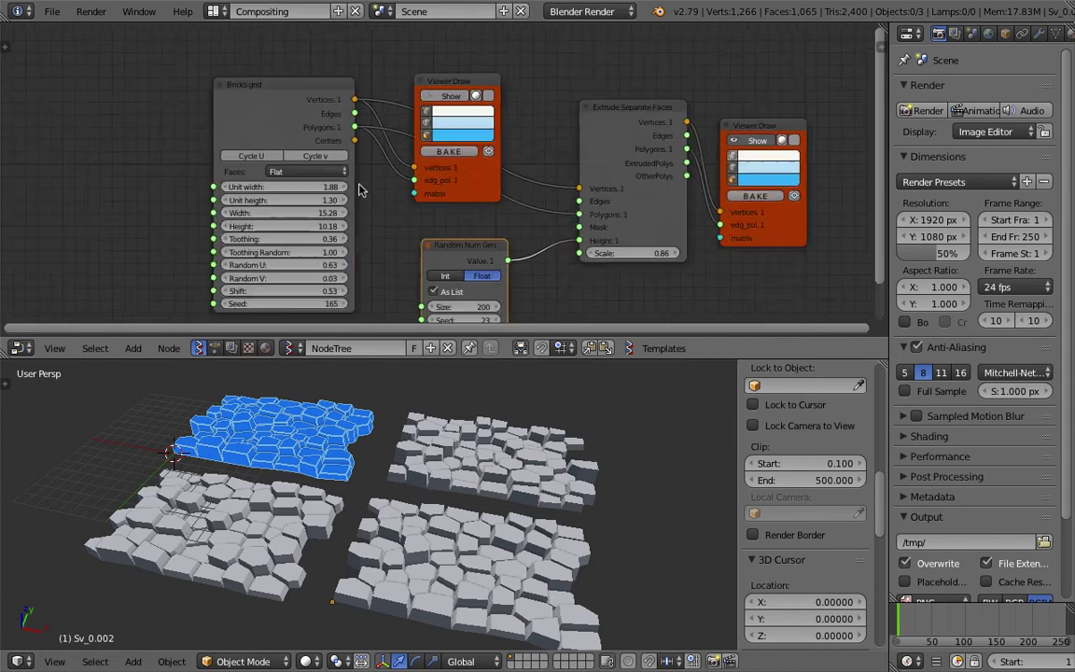
middle_drag(317, 143, 201, 123)
scroll(239, 141, down, 1)
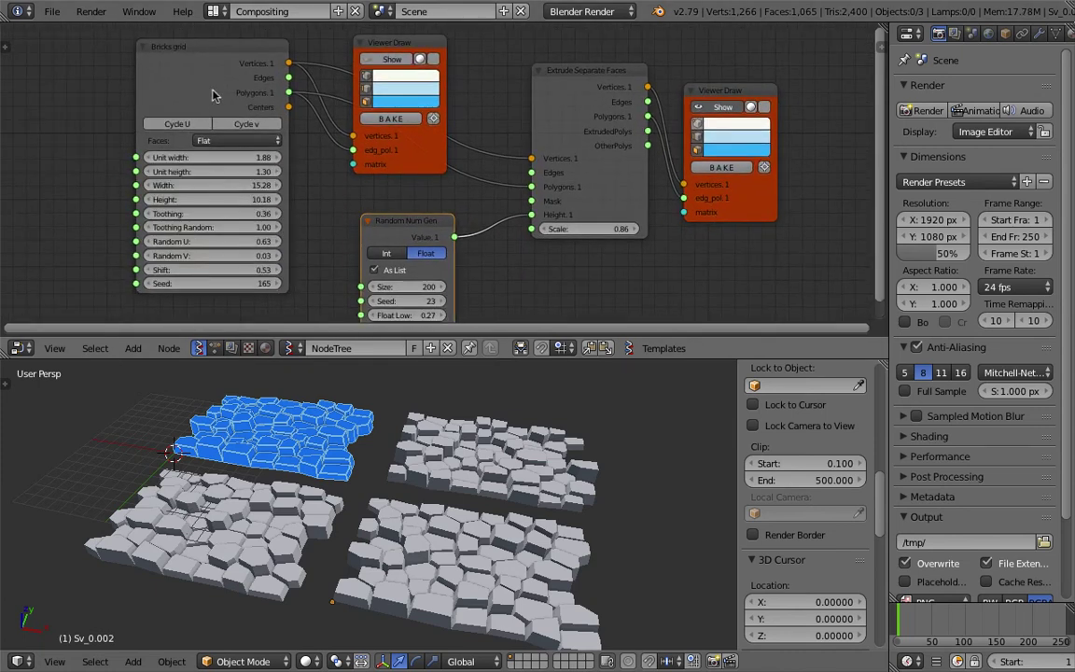
drag(214, 92, 186, 83)
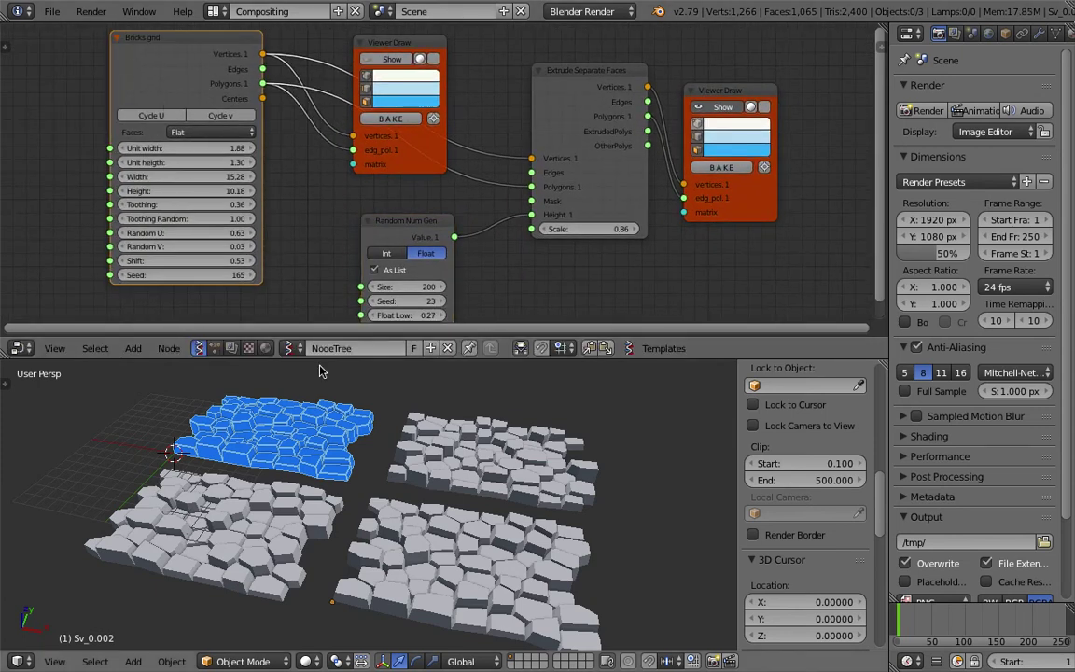
middle_drag(333, 466, 357, 475)
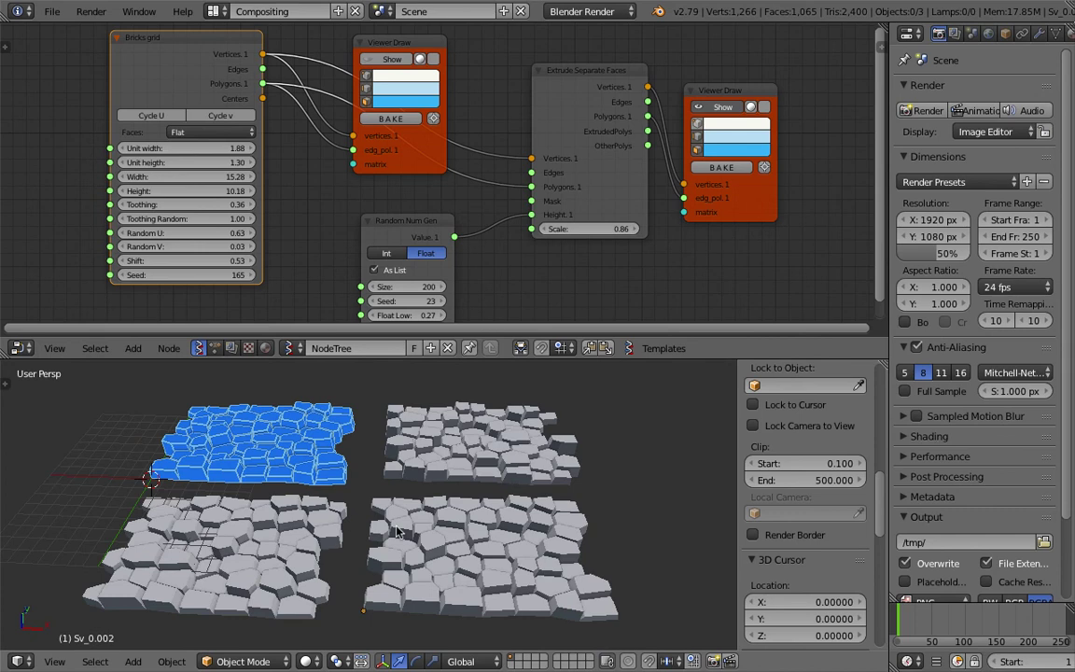
shift+middle_drag(397, 530, 477, 489)
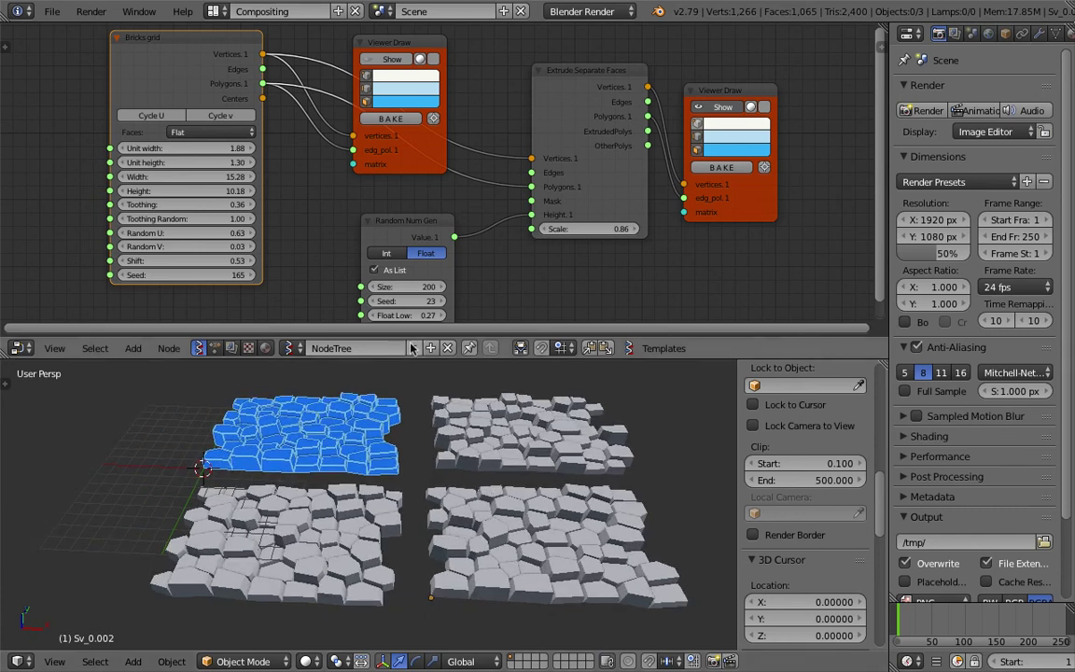
middle_drag(507, 430, 516, 423)
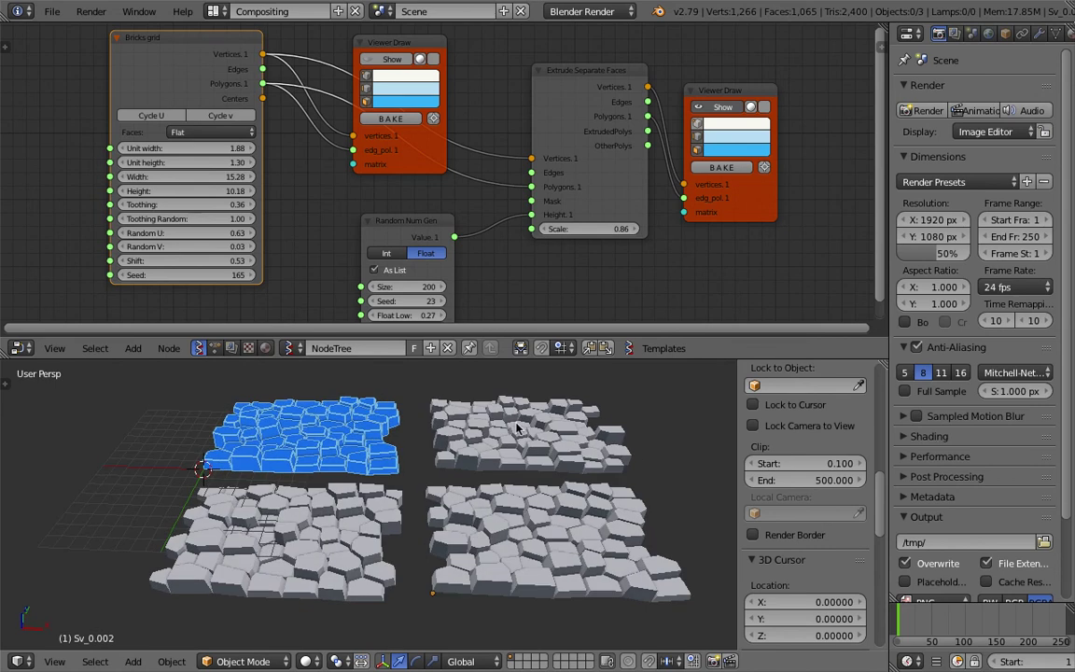